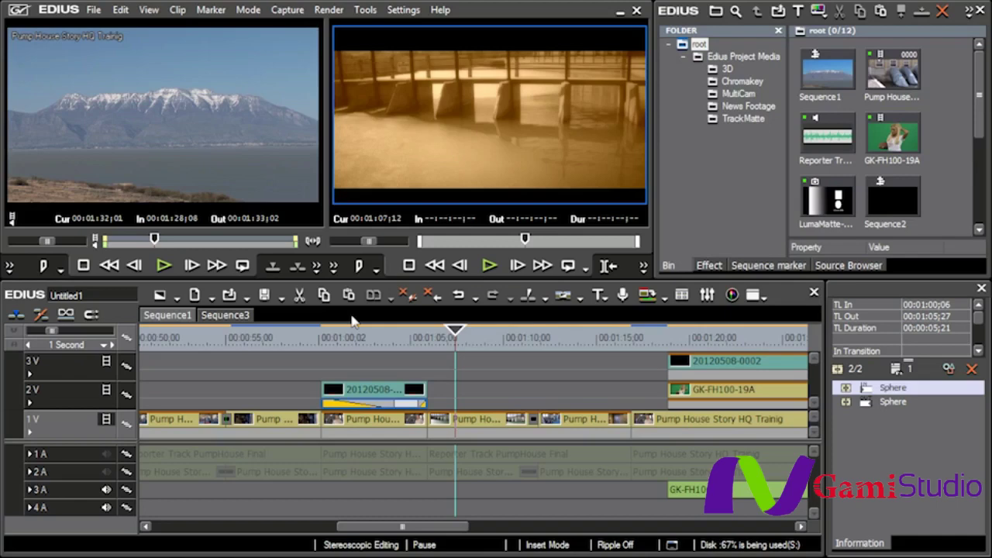
Step: Add a new sequence (Sequence4) and rename it Multi-Cam in its Sequence Settings
{"action": "left_click", "coordinate": [192, 295]}
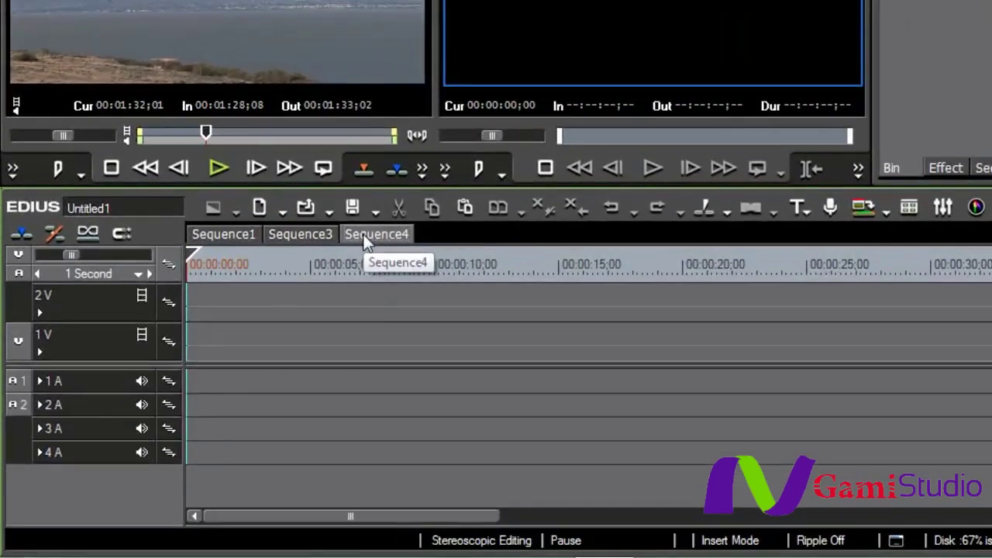
{"action": "right_click", "coordinate": [274, 321]}
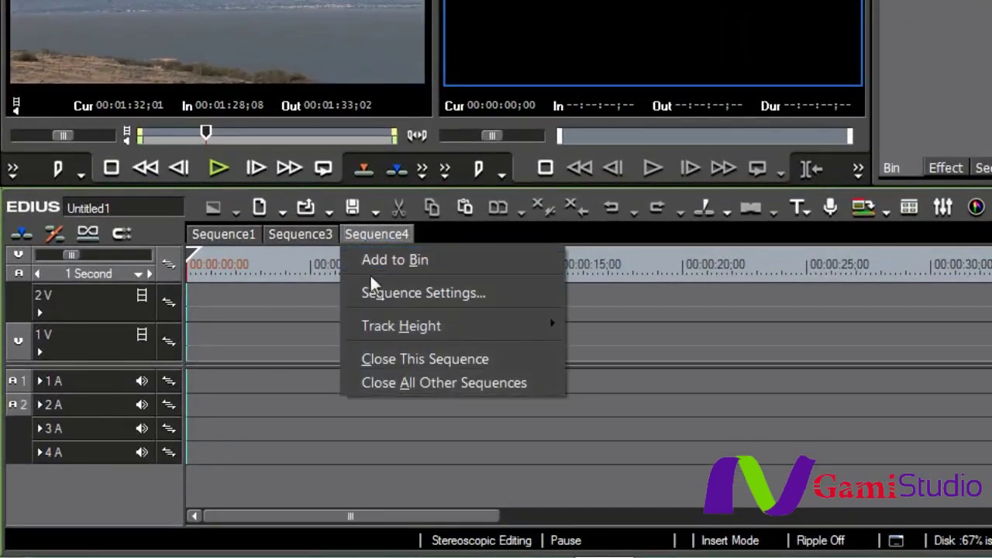
{"action": "left_click", "coordinate": [390, 293]}
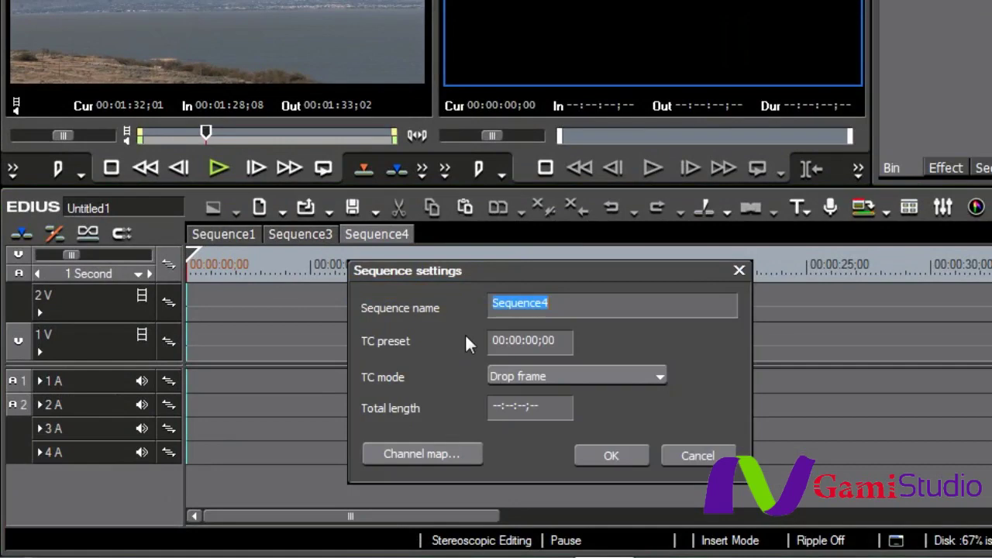
{"action": "type", "text": "Mult"}
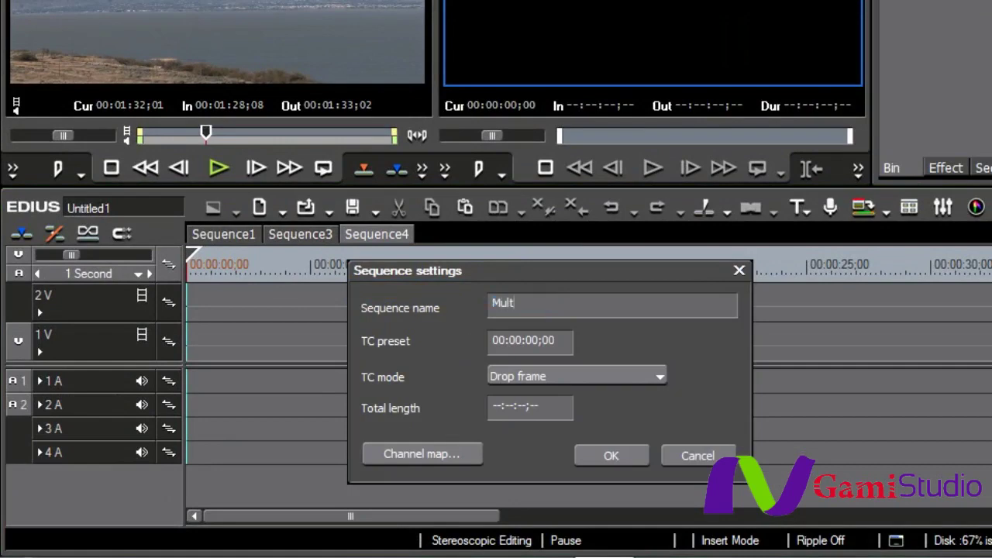
{"action": "type", "text": "i-Cam"}
{"action": "left_click", "coordinate": [608, 456]}
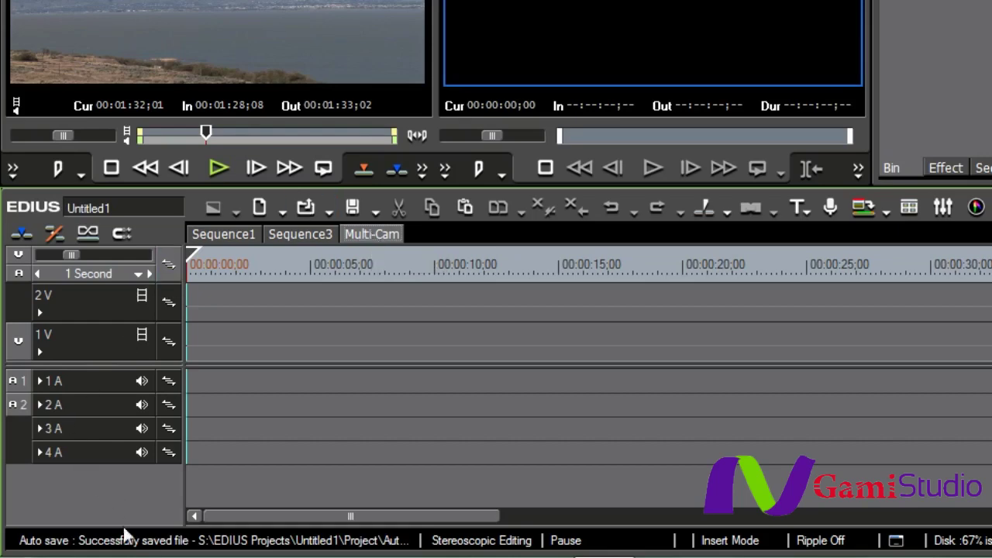
Step: Add a single video track, 3 V, to the Multi-Cam sequence
{"action": "right_click", "coordinate": [118, 492]}
{"action": "left_click", "coordinate": [155, 429]}
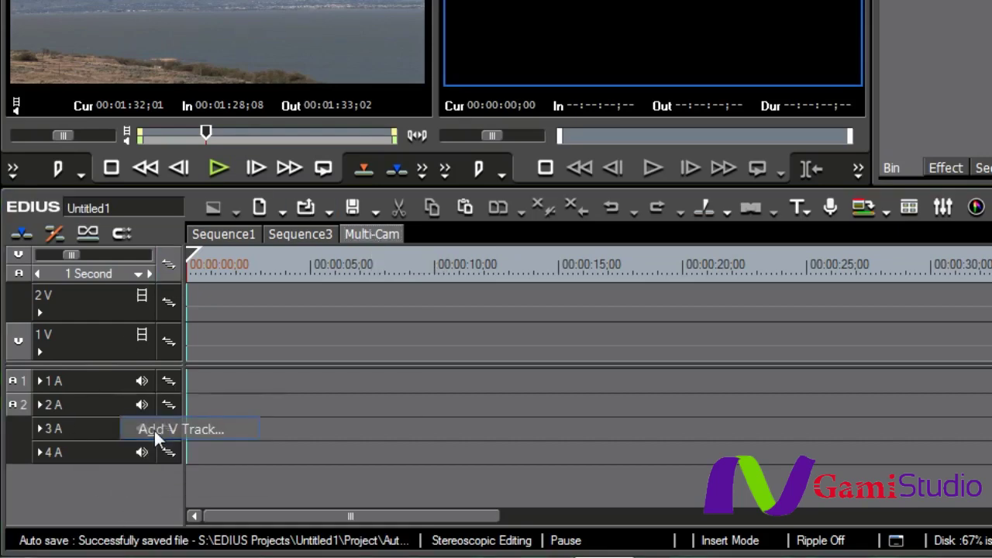
{"action": "left_click", "coordinate": [513, 395]}
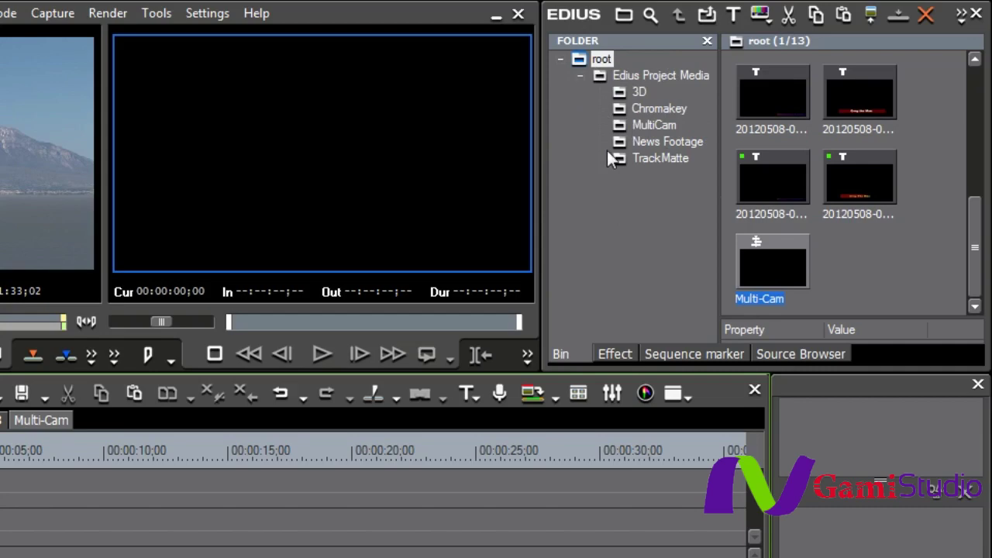
Step: Show the MultiCam folder under Edius Project Media, listing its three camera clips
{"action": "left_click", "coordinate": [645, 126]}
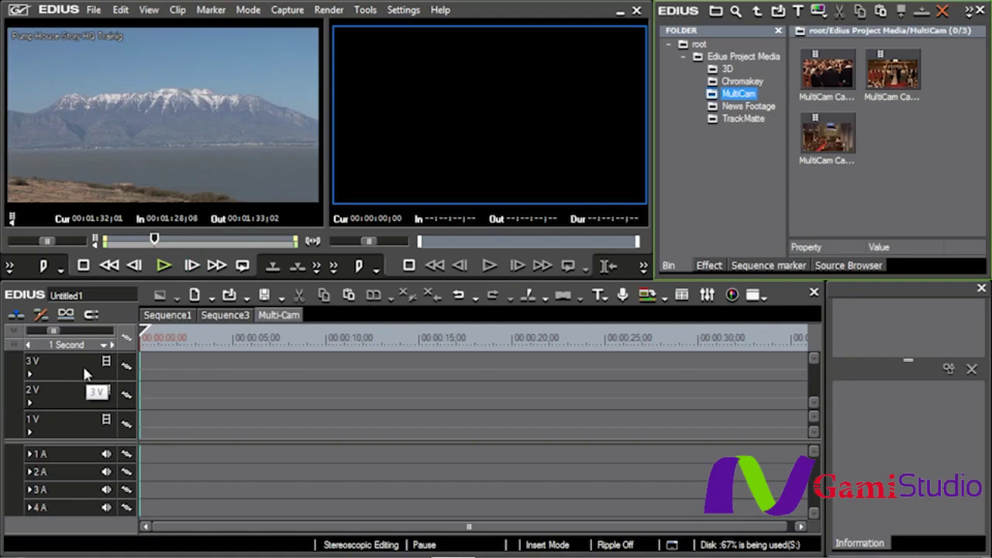
Step: Turn on Multicam Mode (F8) so the player shows Master plus three camera views
{"action": "left_click", "coordinate": [249, 10]}
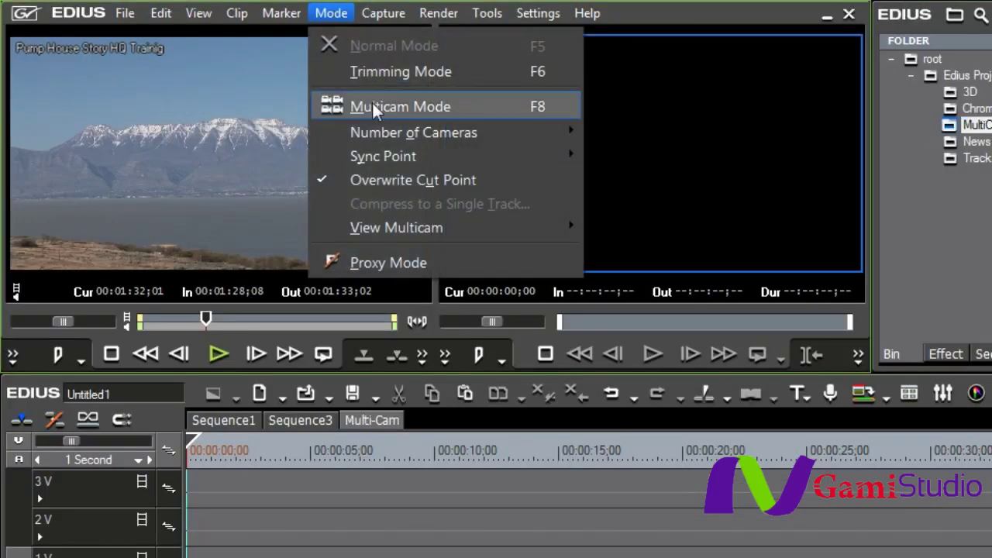
{"action": "left_click", "coordinate": [372, 108]}
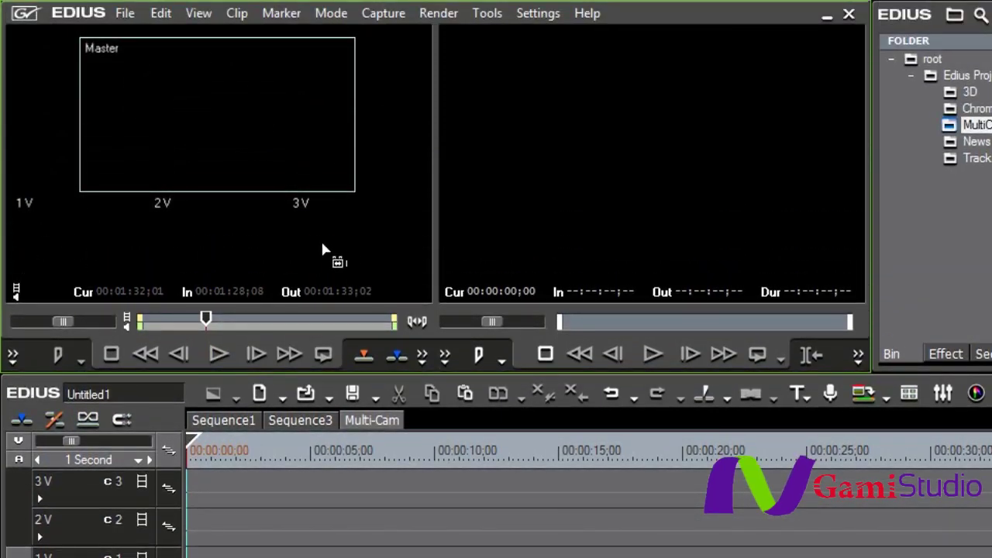
{"action": "left_click", "coordinate": [324, 15]}
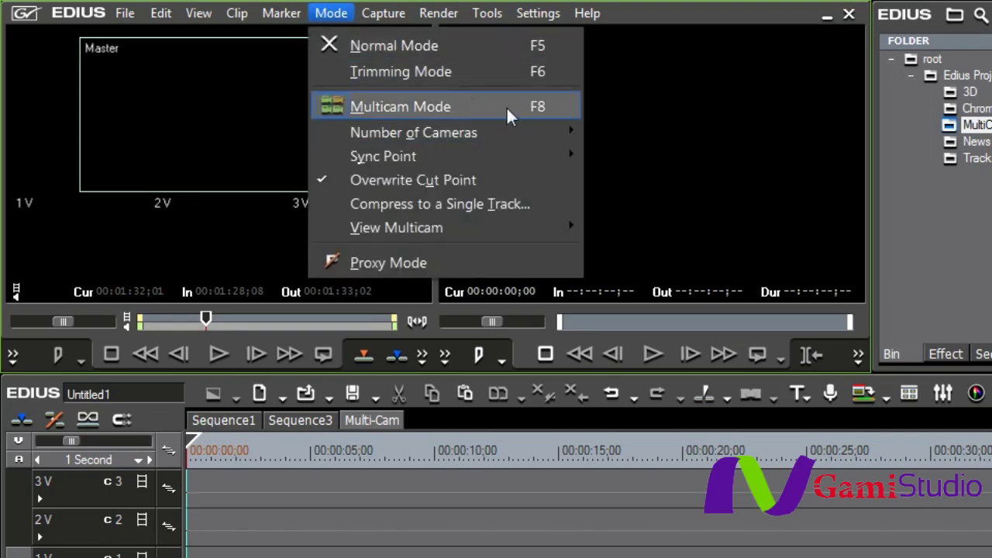
Step: Set Number of Cameras to 4 for a four-camera grid without Master view
{"action": "mouse_move", "coordinate": [549, 130]}
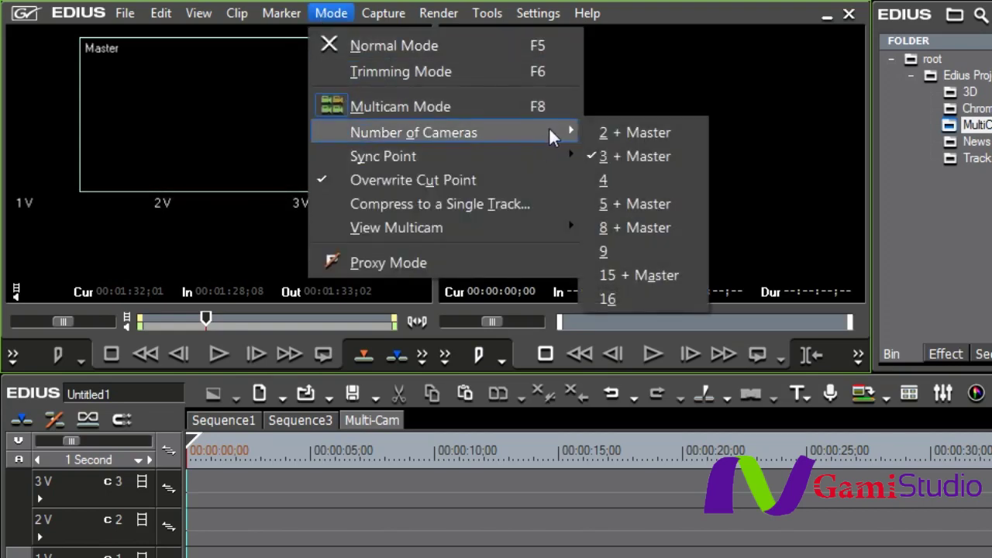
{"action": "left_click", "coordinate": [604, 181]}
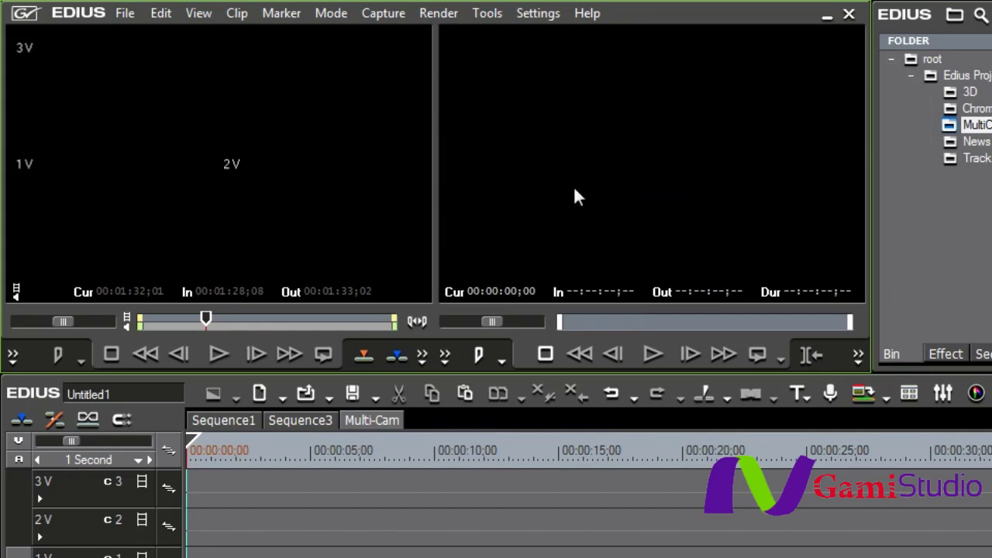
{"action": "left_click", "coordinate": [341, 16]}
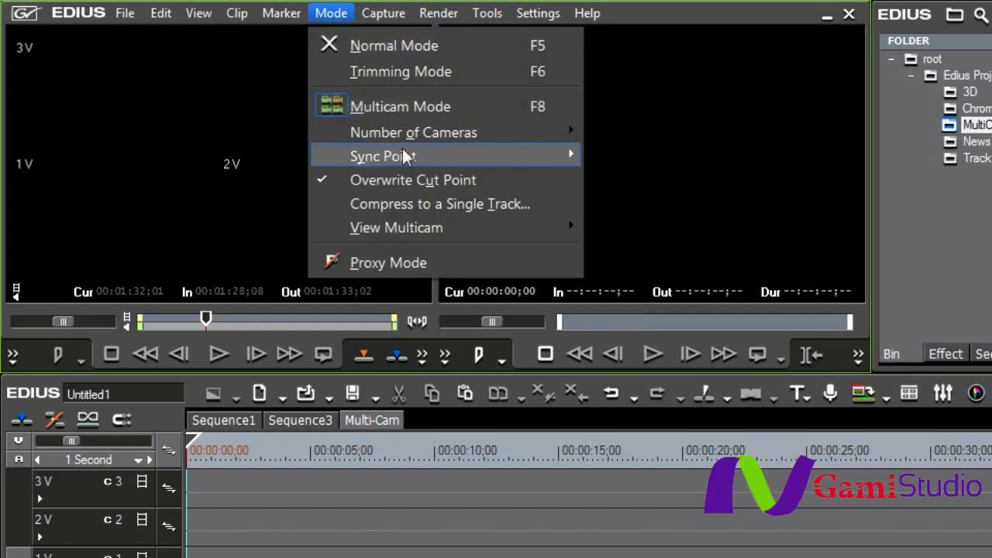
Step: Display the Sync Point submenu beneath Number of Cameras in the Mode menu
{"action": "mouse_move", "coordinate": [450, 140]}
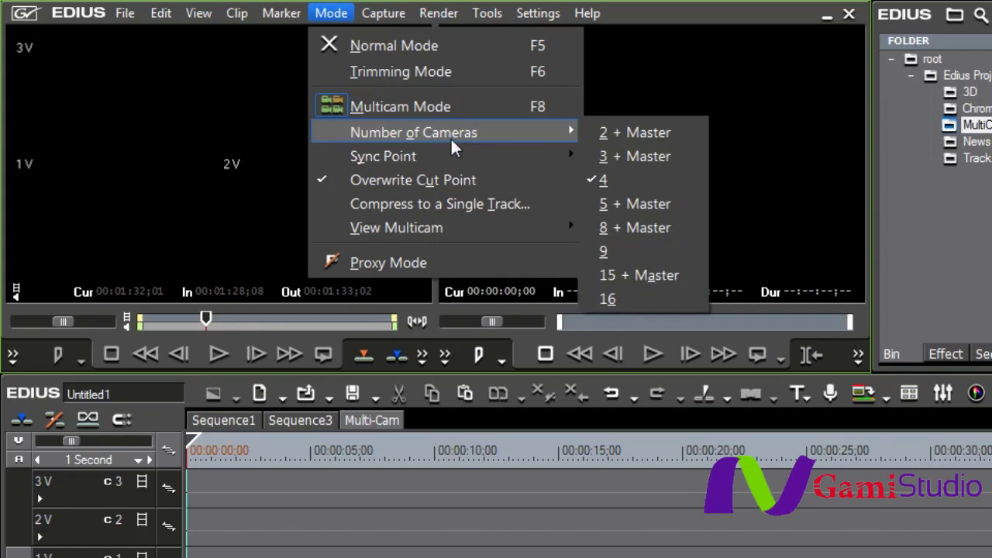
{"action": "mouse_move", "coordinate": [519, 137]}
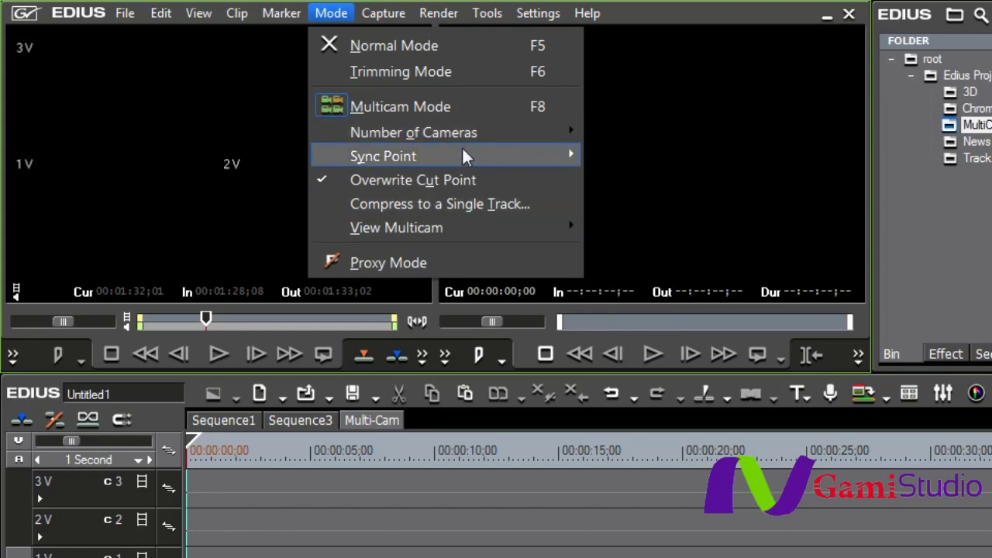
{"action": "mouse_move", "coordinate": [442, 158]}
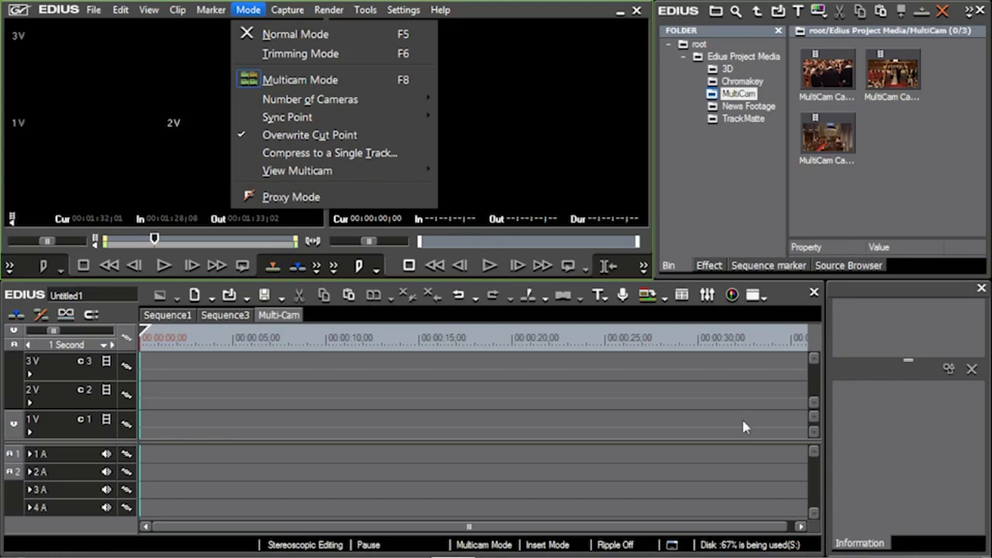
Step: Set the multicam sync point to Timecode
{"action": "mouse_move", "coordinate": [336, 177]}
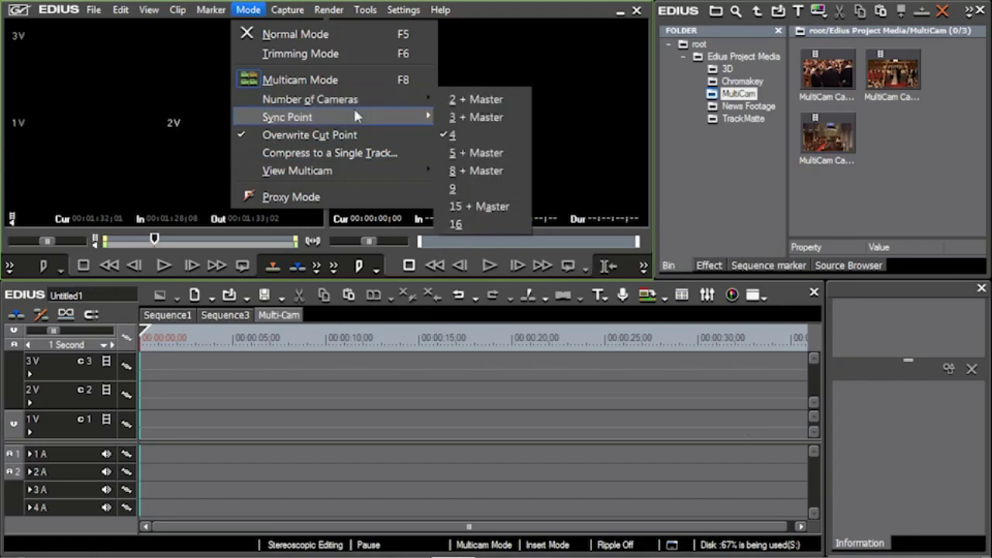
{"action": "mouse_move", "coordinate": [362, 116]}
{"action": "left_click", "coordinate": [468, 136]}
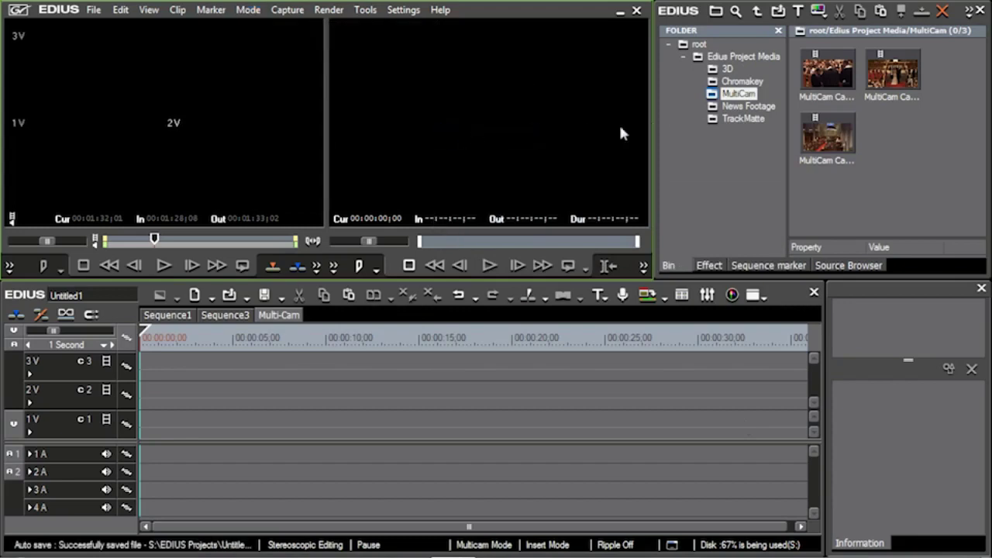
Step: Place the three MultiCam camera clips onto tracks 1 V, 2 V and 3 V
{"action": "left_click_drag", "start_coordinate": [801, 171], "coordinate": [935, 66]}
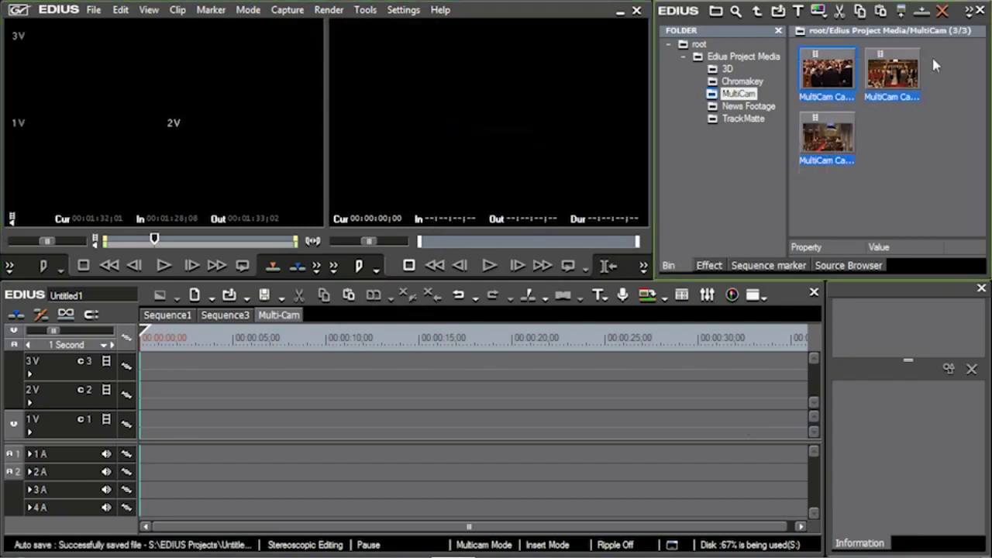
{"action": "left_click_drag", "start_coordinate": [845, 75], "coordinate": [175, 425]}
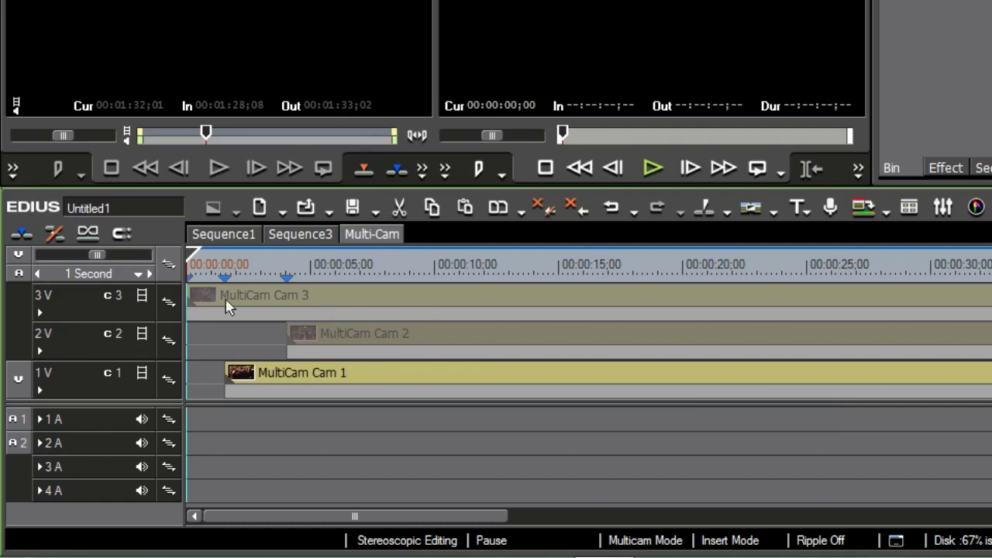
{"action": "left_click", "coordinate": [68, 275]}
Step: Fit the whole sequence in the timeline, scrub near the start, and start playback
{"action": "key", "text": "ctrl+0"}
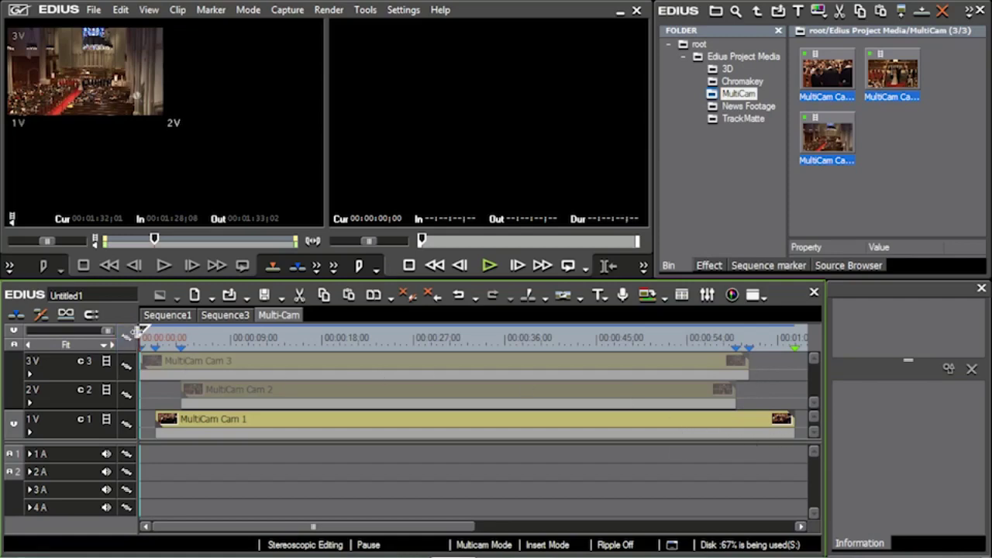
{"action": "left_click_drag", "start_coordinate": [155, 335], "coordinate": [144, 338]}
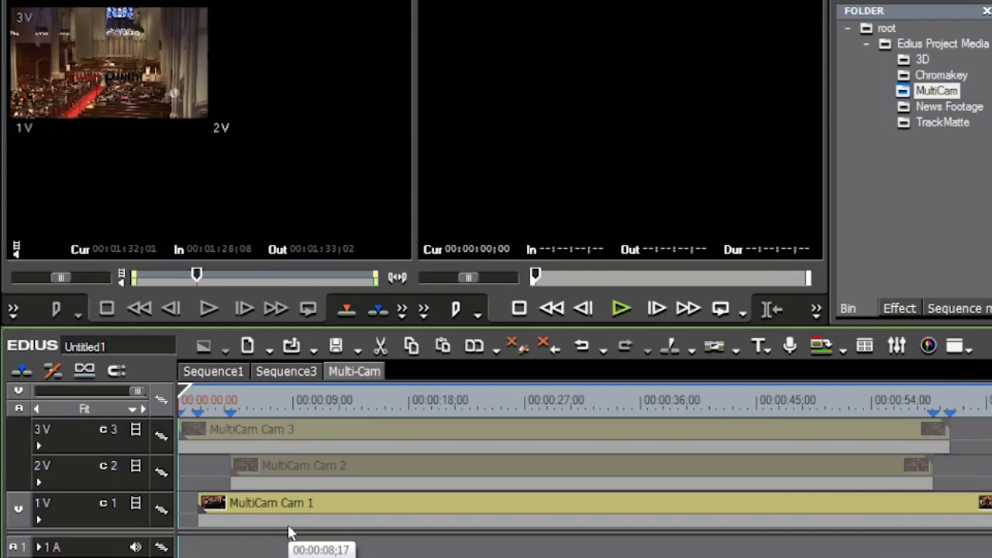
{"action": "key", "text": "space"}
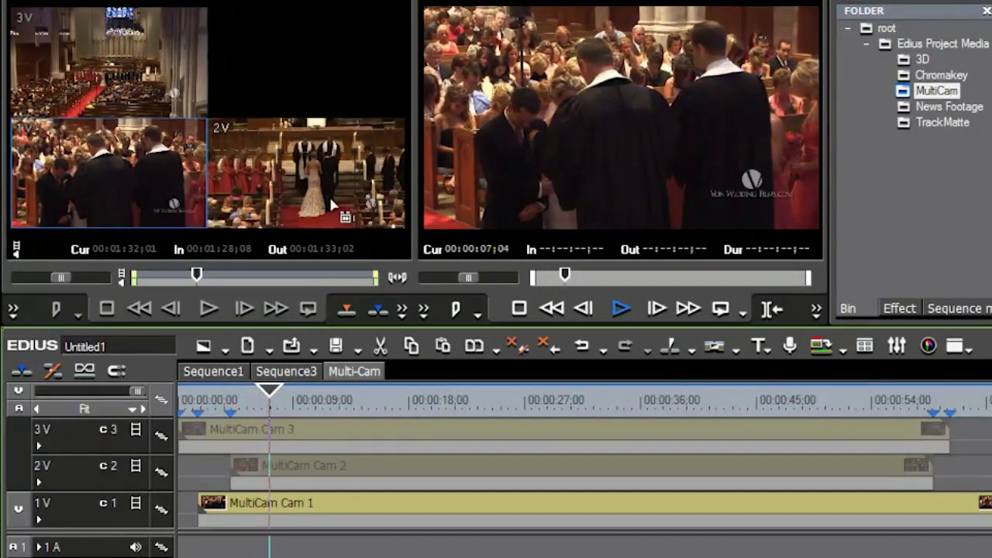
Step: Cut live from wide Cam 3 to Cam 1 close, Cam 2 altar, then back to Cam 3
{"action": "left_click", "coordinate": [130, 66]}
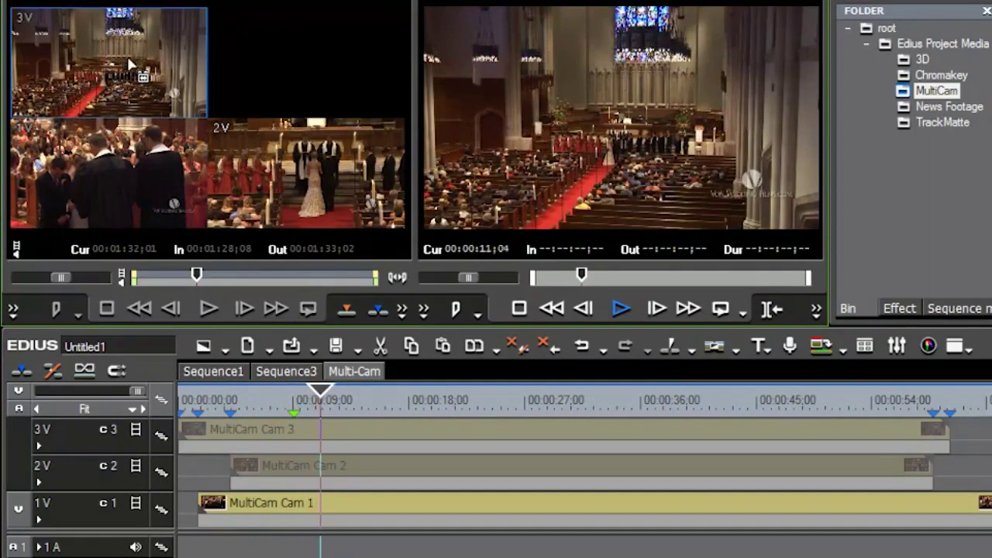
{"action": "left_click", "coordinate": [137, 163]}
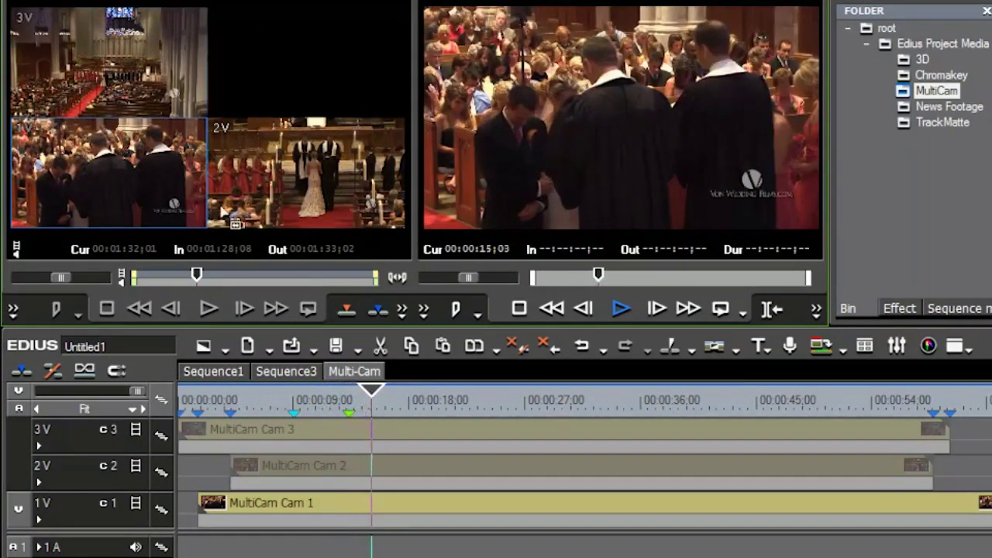
{"action": "left_click", "coordinate": [277, 177]}
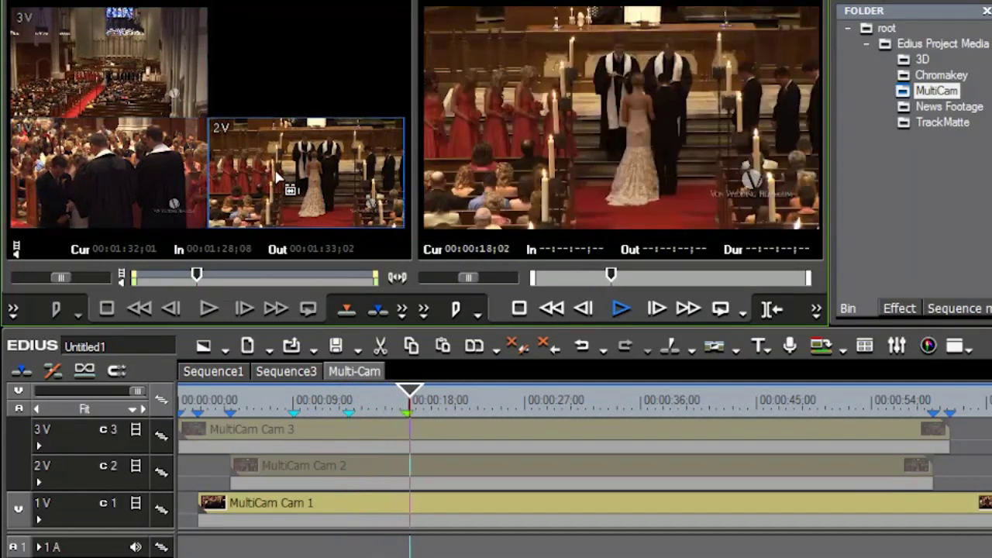
{"action": "left_click", "coordinate": [128, 66]}
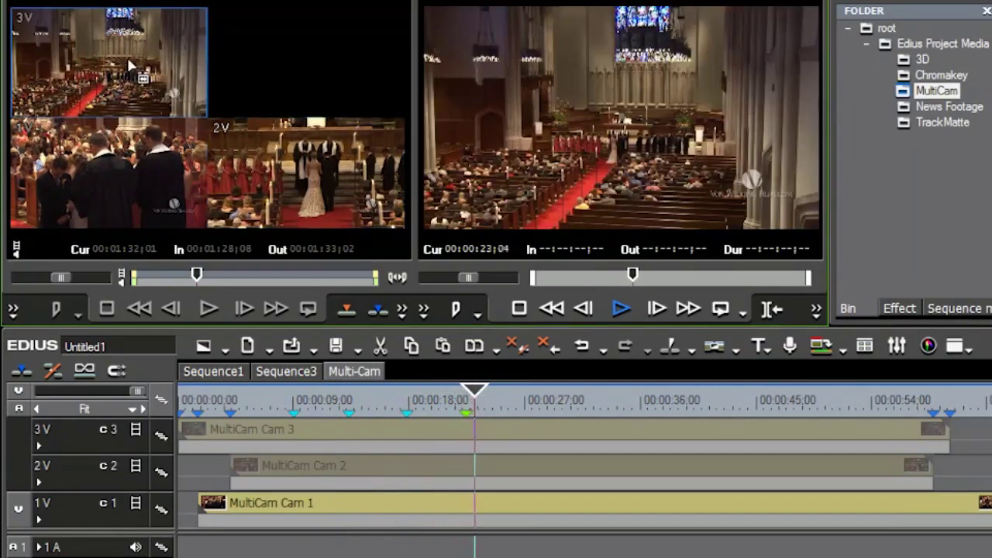
Step: Stop playback to commit the camera cuts, then return to about 22 seconds
{"action": "key", "text": "space"}
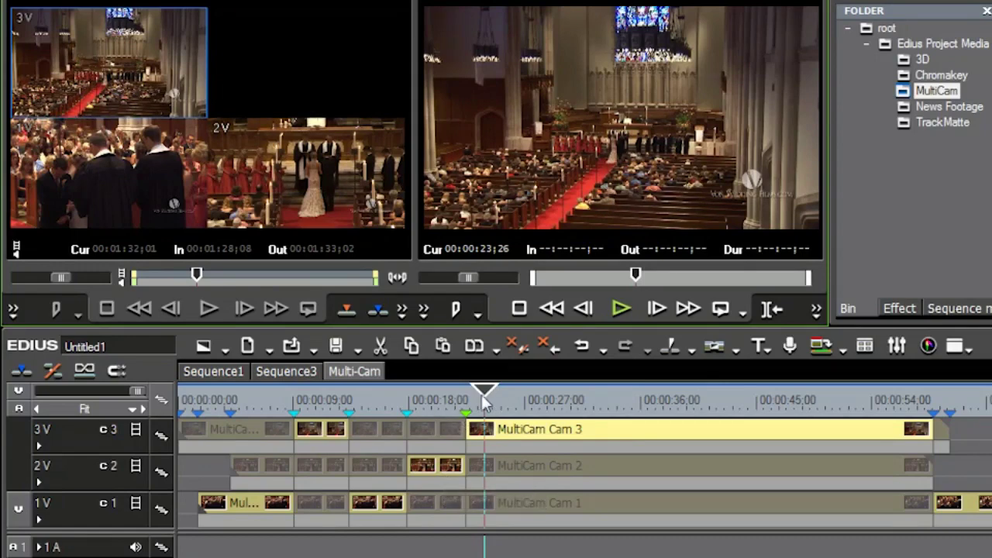
{"action": "left_click_drag", "start_coordinate": [488, 399], "coordinate": [470, 399]}
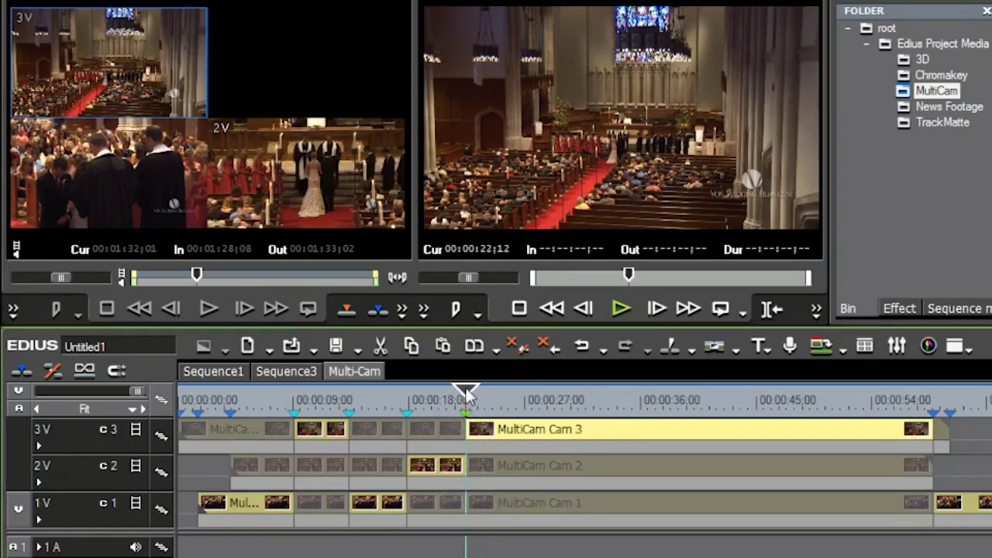
Step: Add cuts at 27;09 switching to Cam 1 and at 31;17 switching to Cam 2
{"action": "left_click_drag", "start_coordinate": [467, 396], "coordinate": [529, 407]}
{"action": "key", "text": "c"}
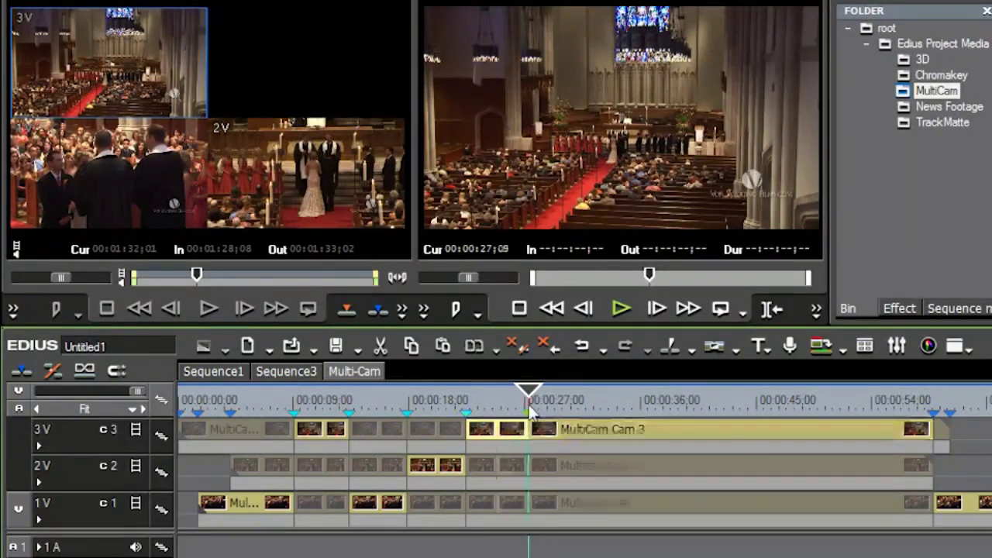
{"action": "left_click", "coordinate": [150, 178]}
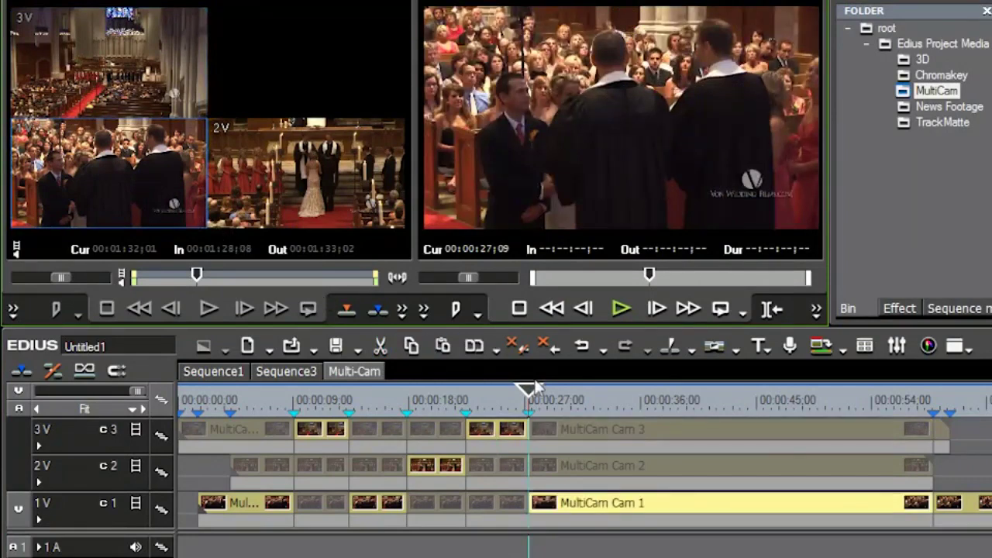
{"action": "left_click_drag", "start_coordinate": [529, 394], "coordinate": [585, 407]}
{"action": "key", "text": "c"}
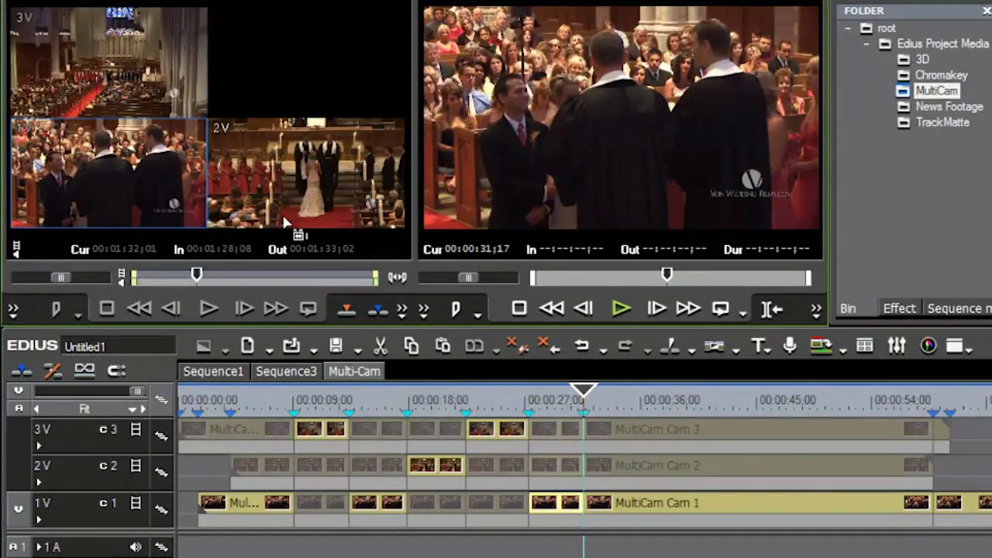
{"action": "left_click", "coordinate": [318, 221]}
Step: Add cuts at 37 seconds switching to Cam 3 and at 42;12 switching to Cam 2
{"action": "left_click_drag", "start_coordinate": [589, 397], "coordinate": [659, 413]}
{"action": "key", "text": "c"}
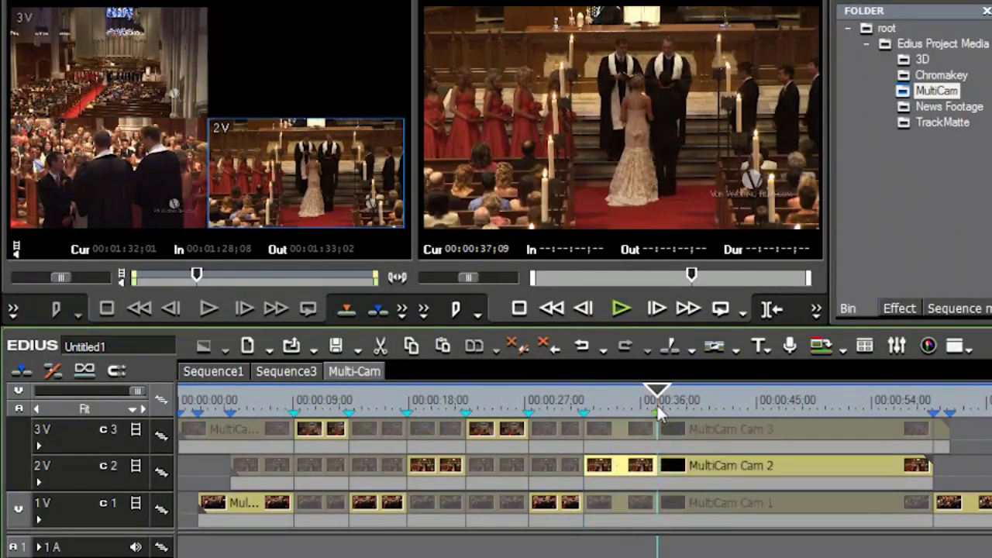
{"action": "left_click", "coordinate": [130, 58]}
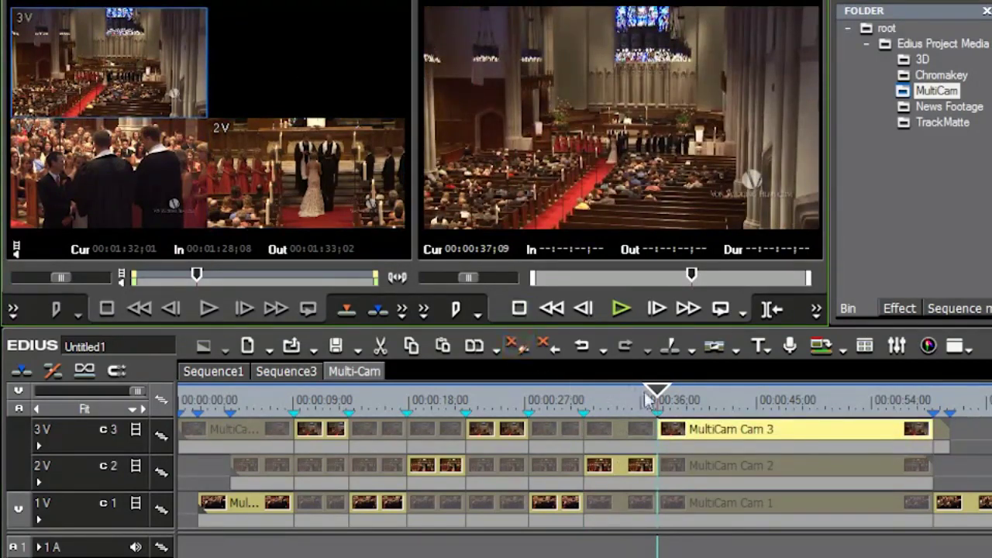
{"action": "left_click_drag", "start_coordinate": [658, 394], "coordinate": [744, 407]}
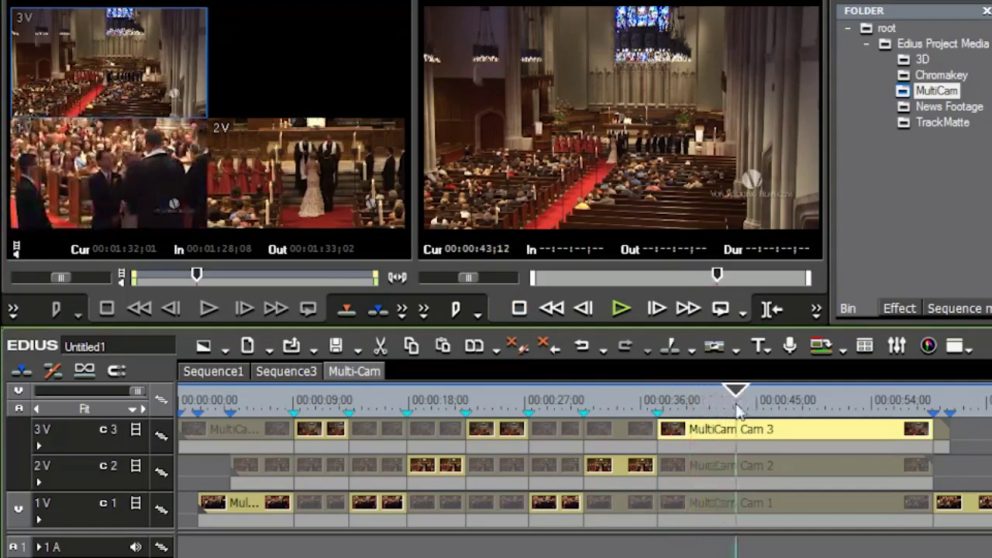
{"action": "key", "text": "c"}
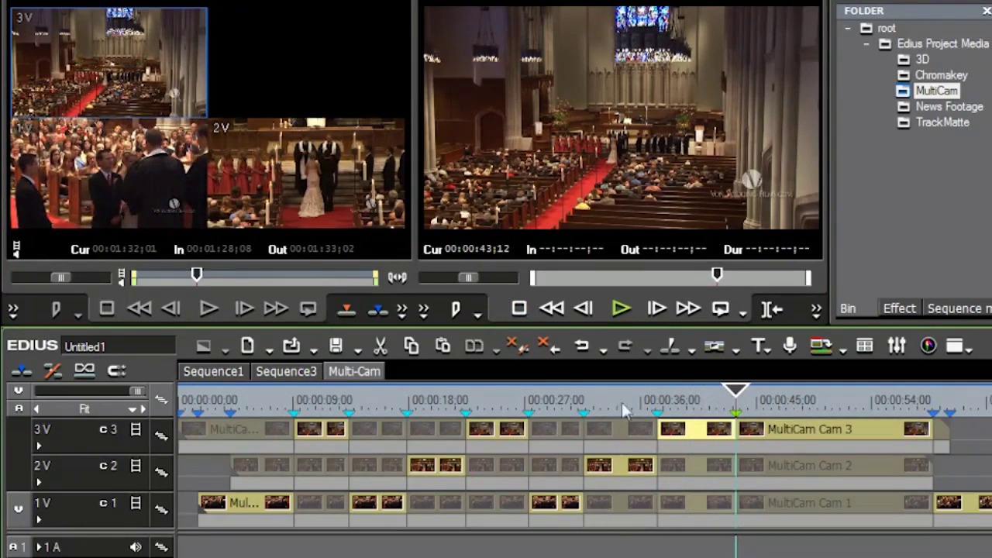
{"action": "left_click", "coordinate": [282, 179]}
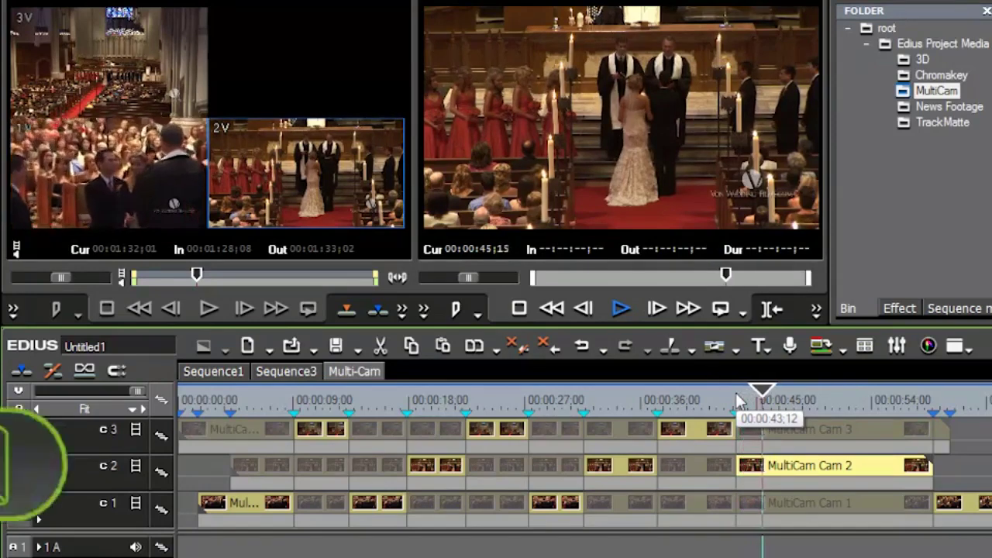
Step: During playback, switch live to Cam 1, then wide Cam 3, then Cam 2
{"action": "key", "text": "1"}
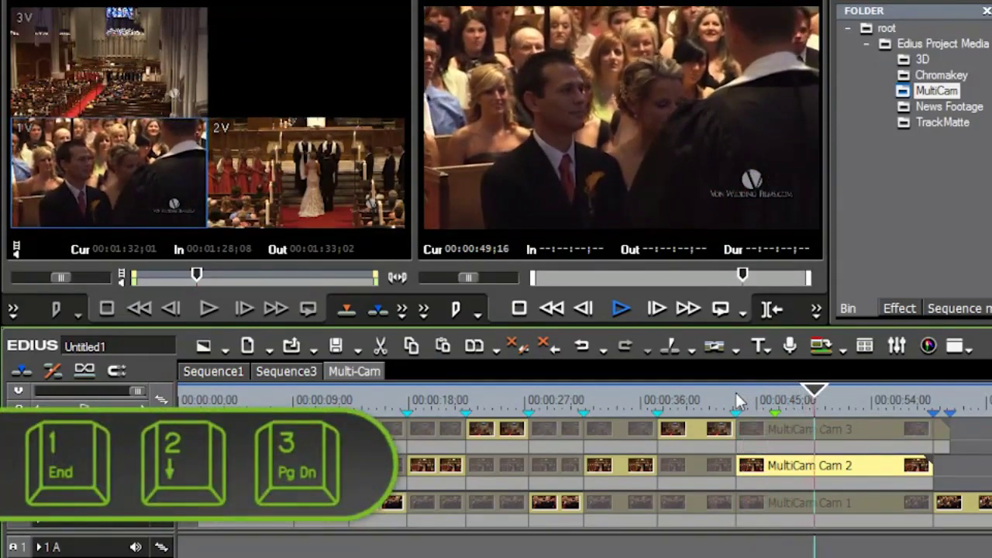
{"action": "key", "text": "3"}
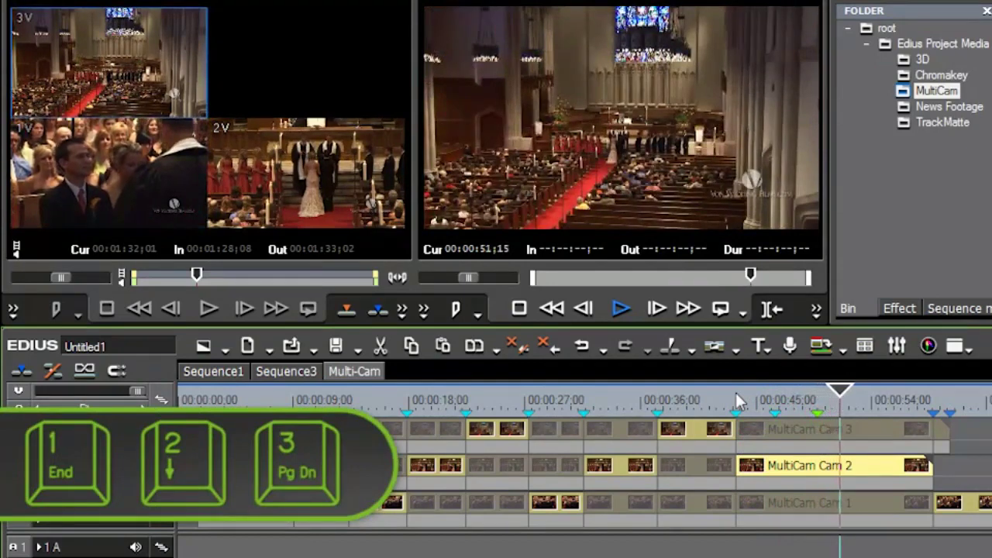
{"action": "key", "text": "2"}
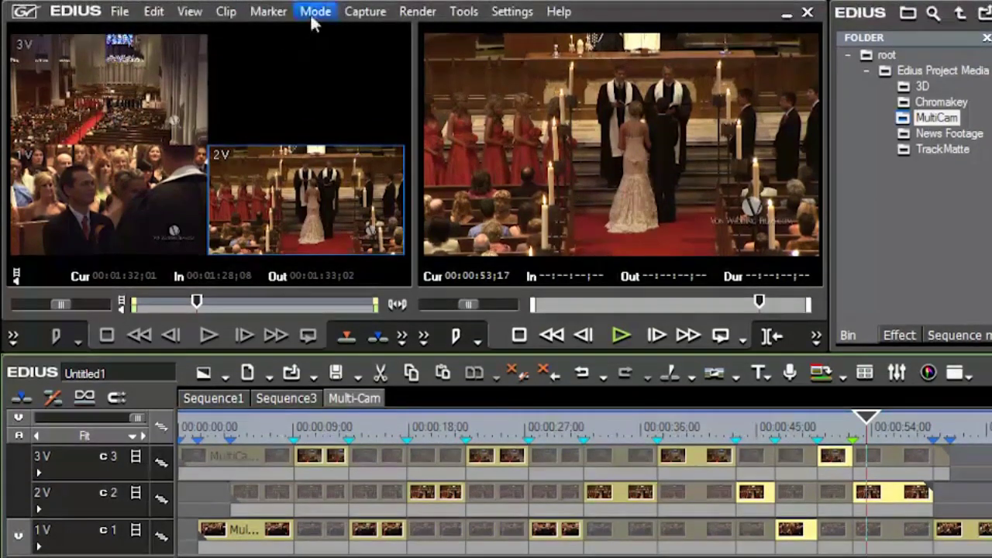
Step: Compress the multicam edit onto a new V track, 4V, and select all its clips
{"action": "left_click", "coordinate": [316, 12]}
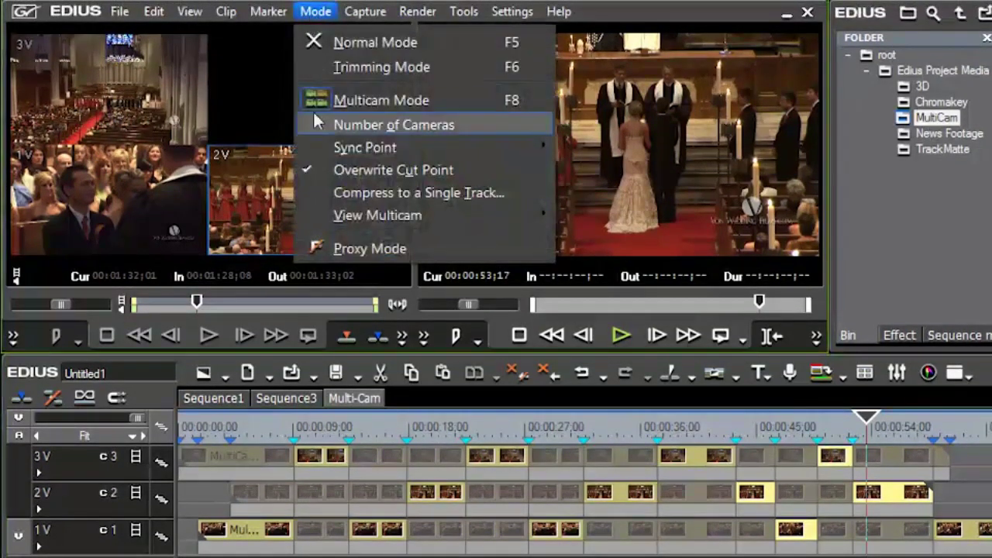
{"action": "left_click", "coordinate": [353, 194]}
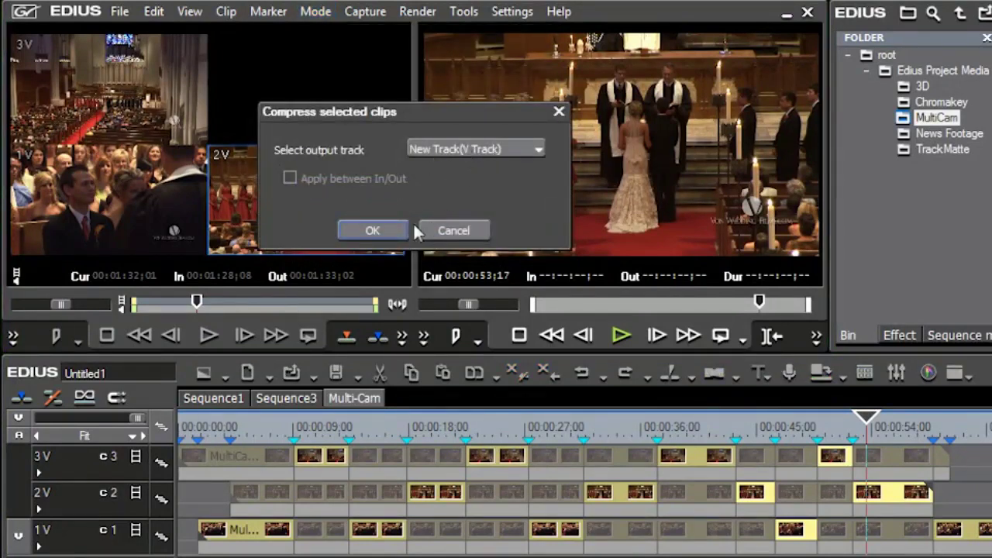
{"action": "left_click", "coordinate": [392, 231]}
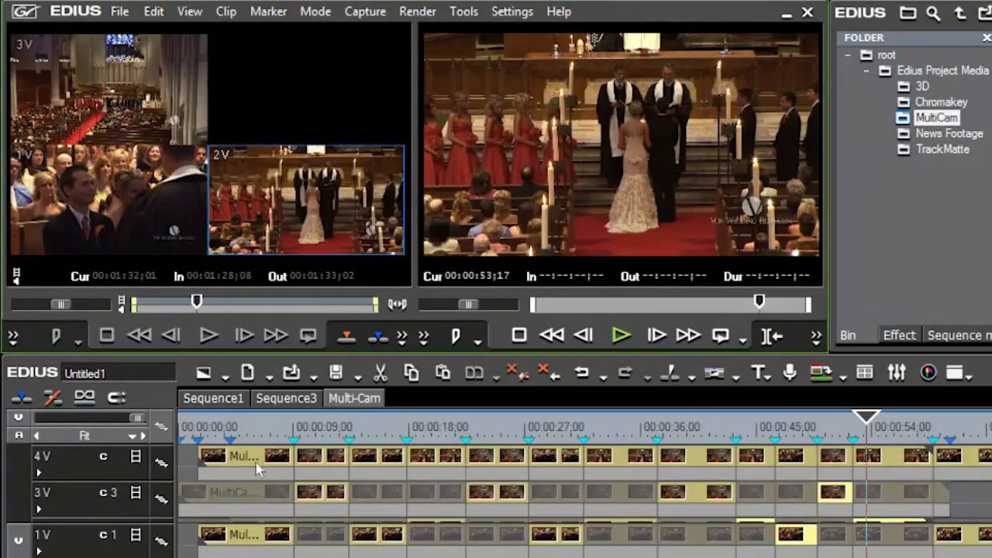
{"action": "left_click", "coordinate": [102, 464]}
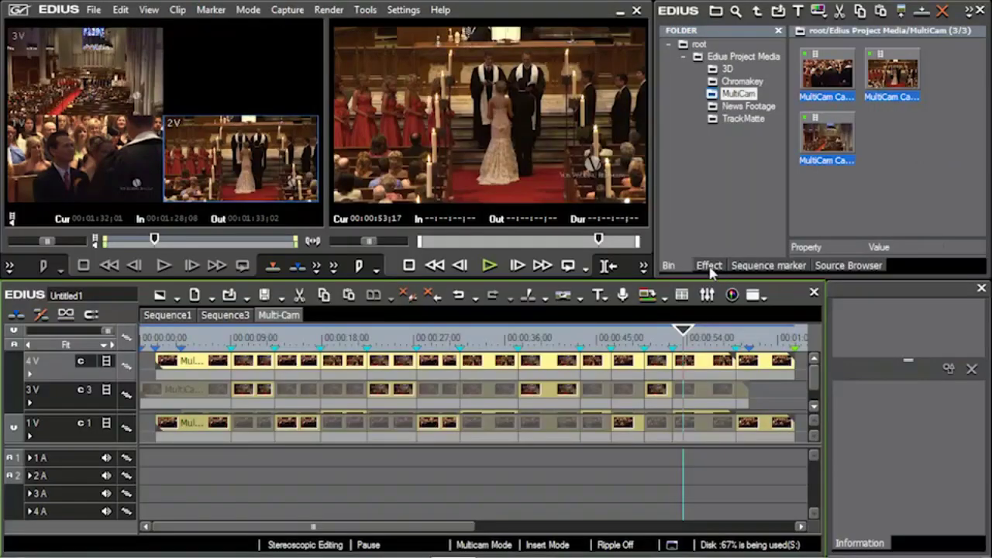
Step: Drag the 2D Dissolve transition onto the 4V track's cuts and park the playhead at 00:00:11;26
{"action": "left_click", "coordinate": [708, 266]}
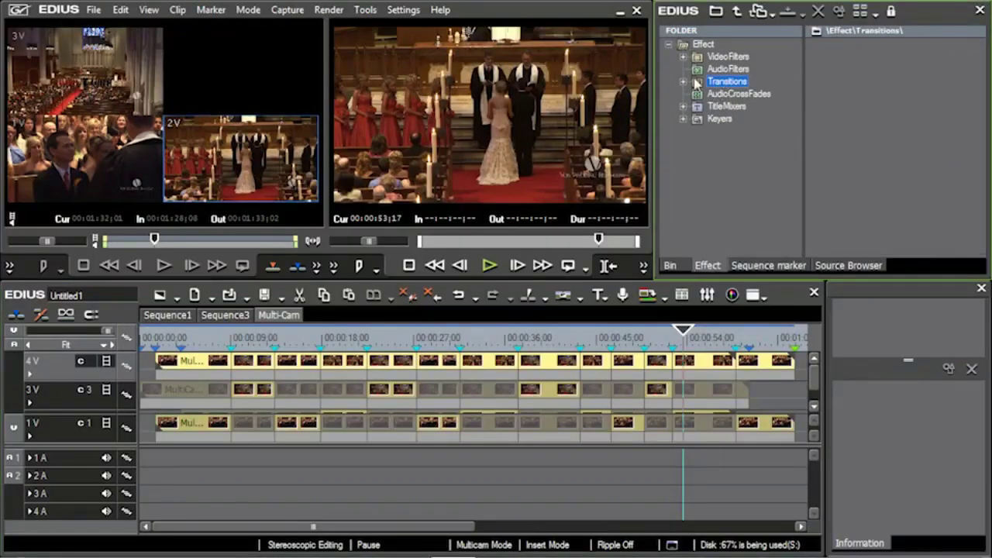
{"action": "left_click", "coordinate": [683, 81]}
{"action": "left_click", "coordinate": [728, 93]}
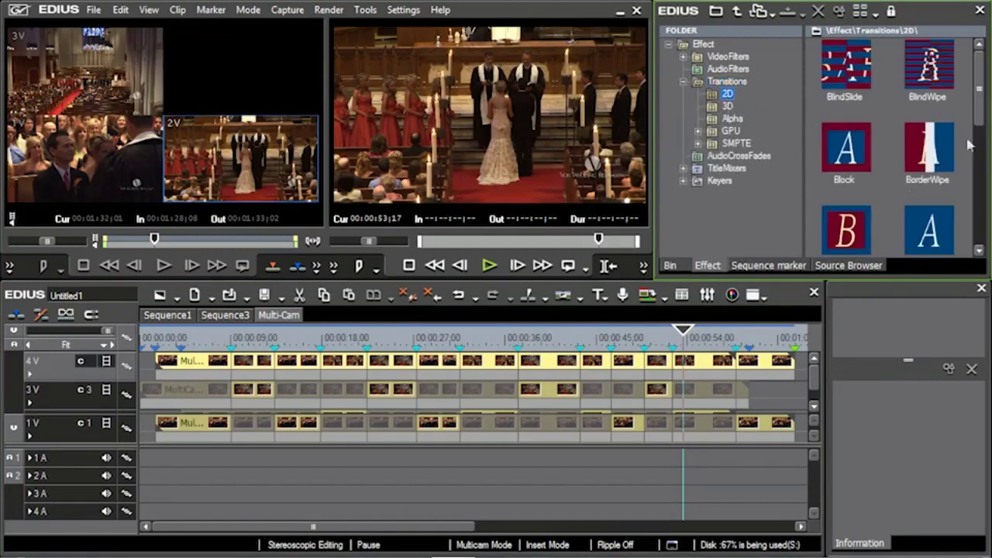
{"action": "scroll", "coordinate": [981, 107], "scroll_direction": "down", "scroll_amount": 3}
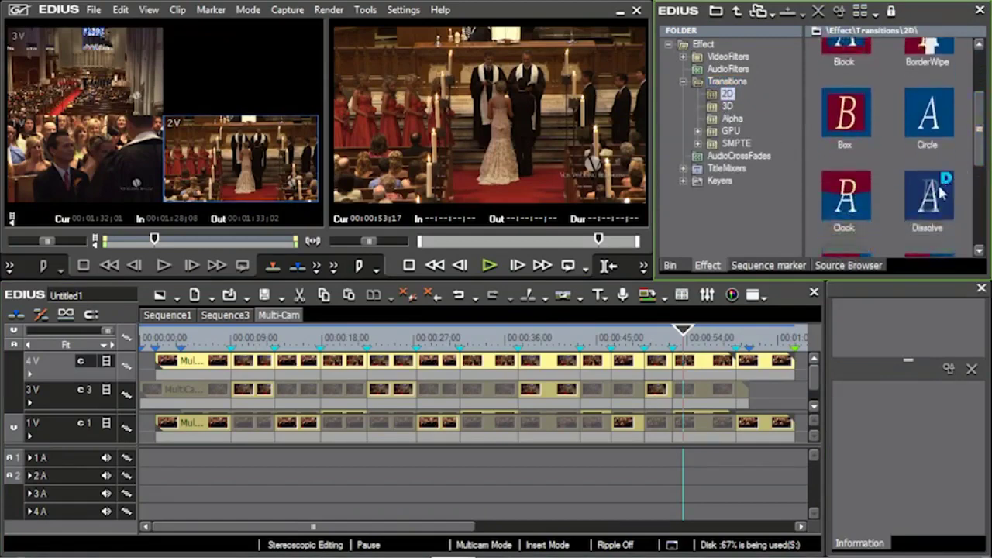
{"action": "left_click_drag", "start_coordinate": [929, 200], "coordinate": [527, 361]}
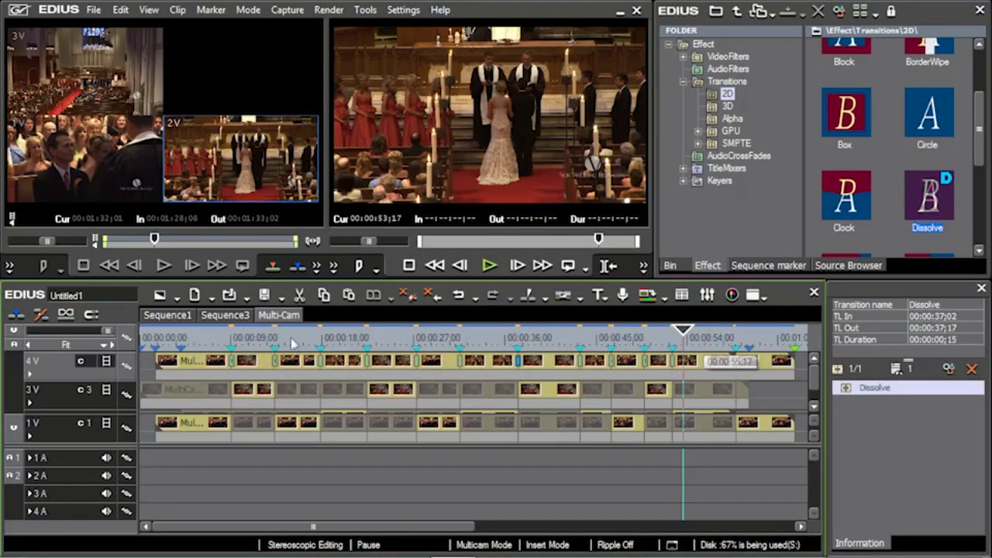
{"action": "left_click", "coordinate": [260, 338]}
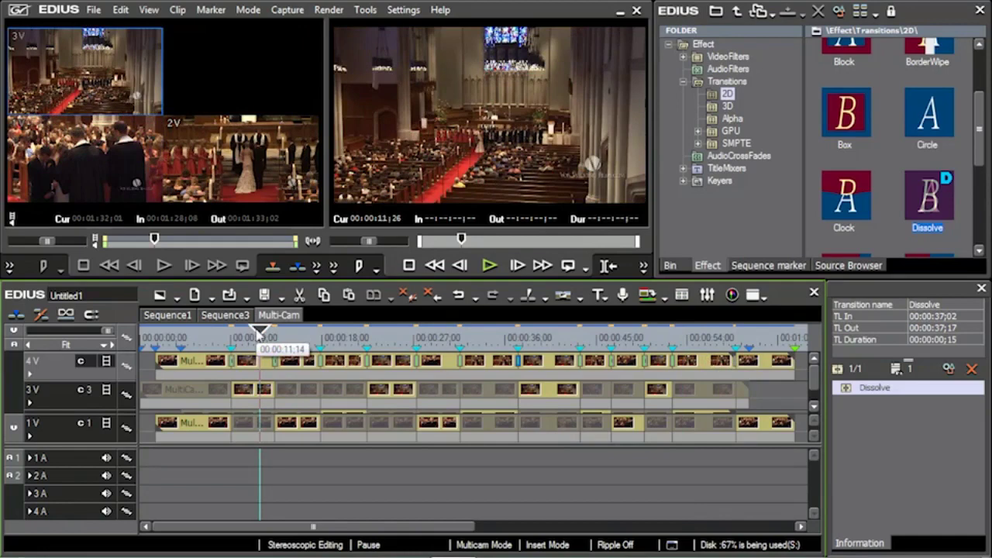
Step: Turn off multicam mode and play about ten seconds from 00:00:11;26 to preview the dissolves
{"action": "key", "text": "F8"}
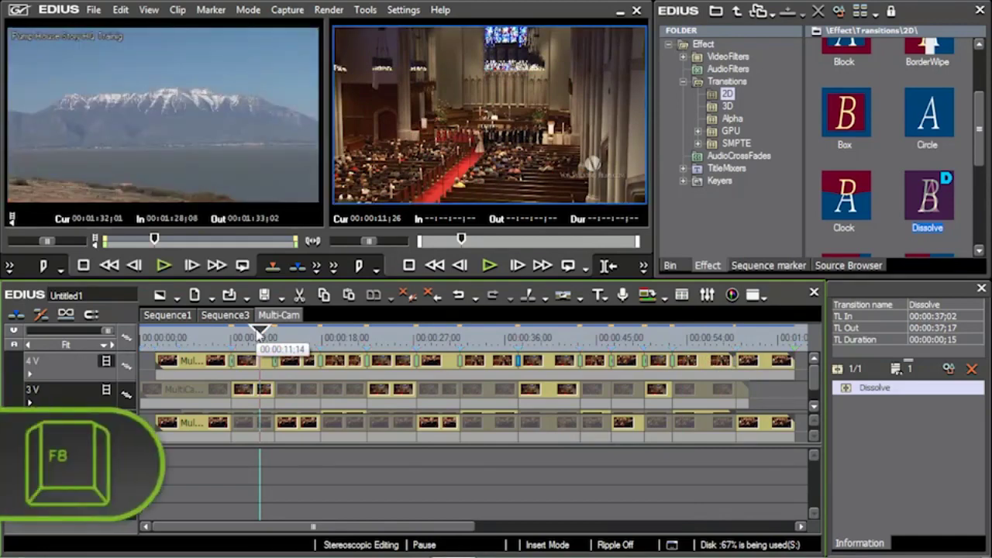
{"action": "key", "text": "space"}
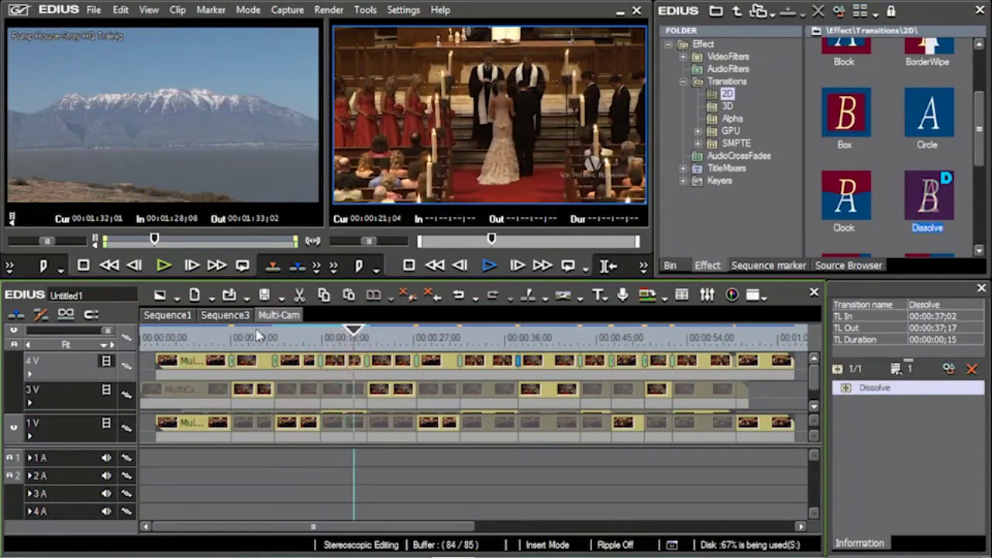
{"action": "key", "text": "space"}
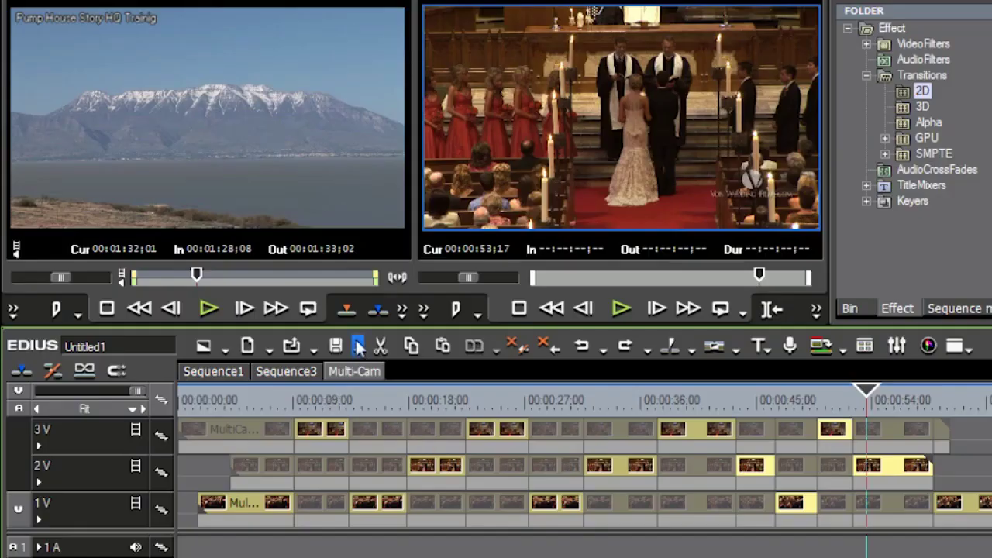
Step: Back in multicam mode, zoom to 10 Frames and move the Cam 1 cut later to 00:00:46:23
{"action": "key", "text": "F8"}
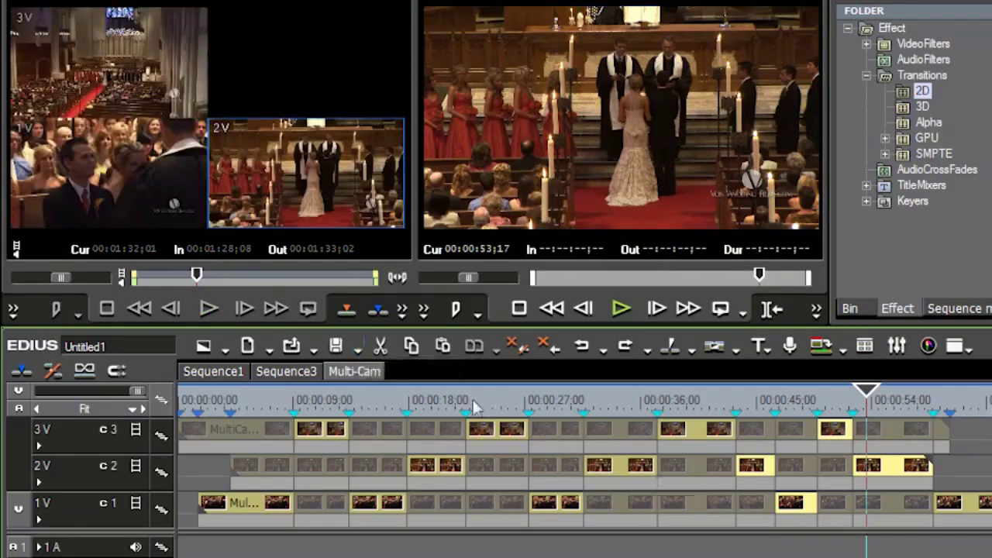
{"action": "mouse_move", "coordinate": [407, 414]}
{"action": "left_mouse_down"}
{"action": "mouse_move", "coordinate": [421, 413]}
{"action": "mouse_move", "coordinate": [406, 414]}
{"action": "left_mouse_up"}
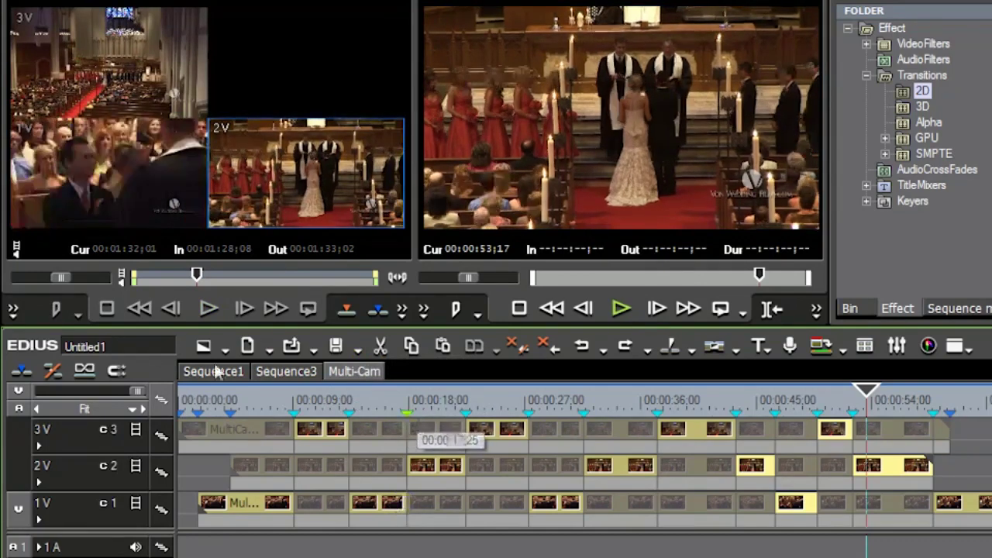
{"action": "left_click", "coordinate": [100, 412]}
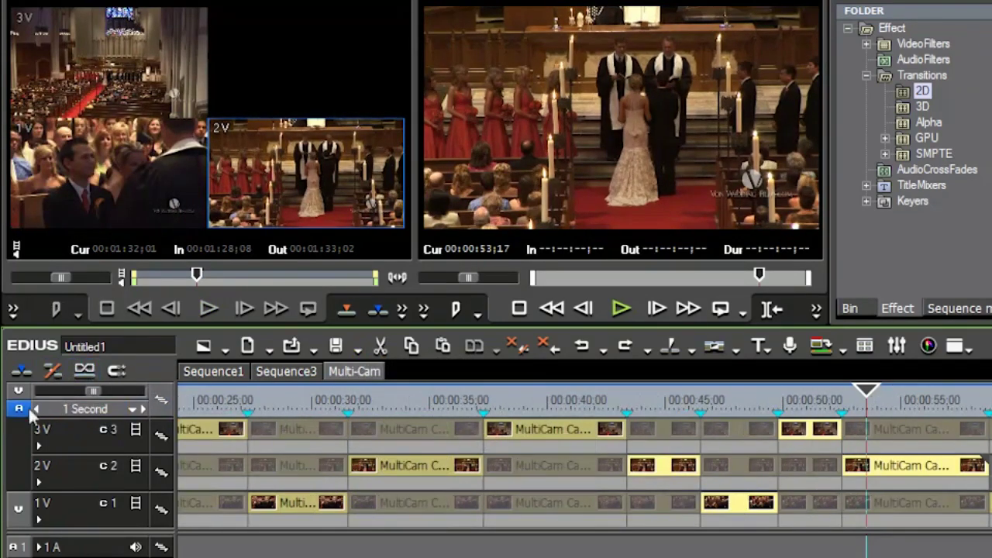
{"action": "left_click", "coordinate": [35, 409]}
{"action": "left_click", "coordinate": [35, 409]}
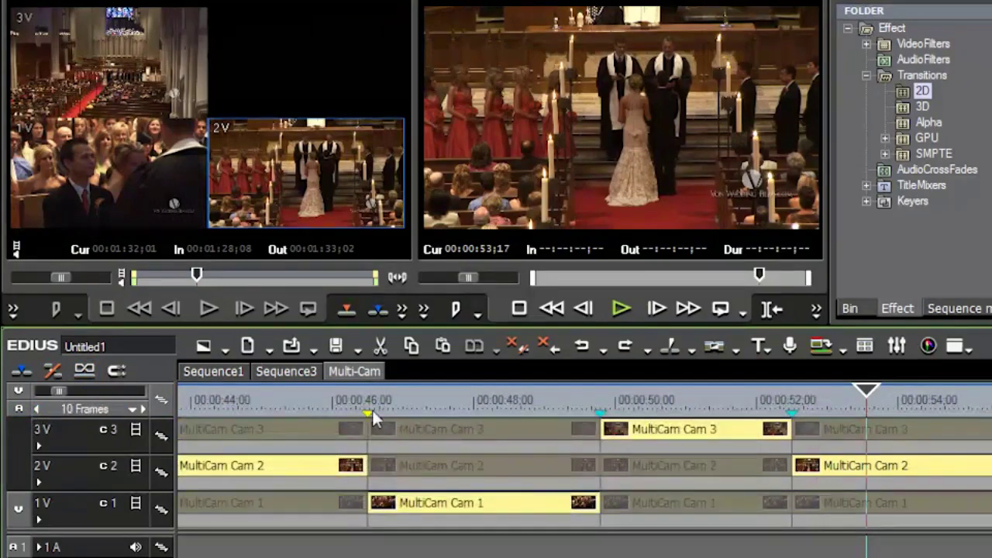
{"action": "left_click", "coordinate": [369, 415]}
{"action": "left_click_drag", "start_coordinate": [367, 412], "coordinate": [386, 416]}
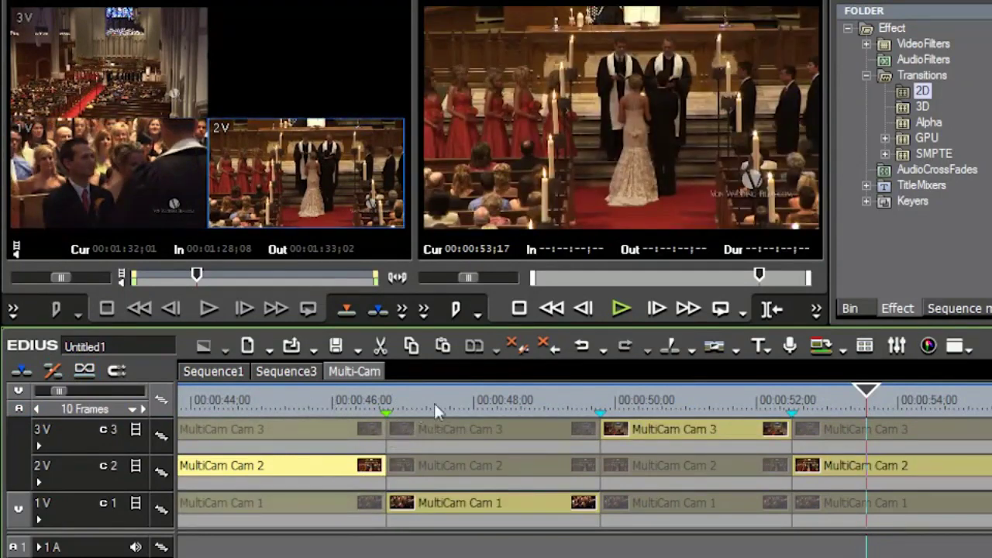
Step: Switch 00:00:48:03 to Cam 3 and 00:00:50:22 to Cam 1, and nudge the 52:15 cut earlier
{"action": "left_click", "coordinate": [479, 401]}
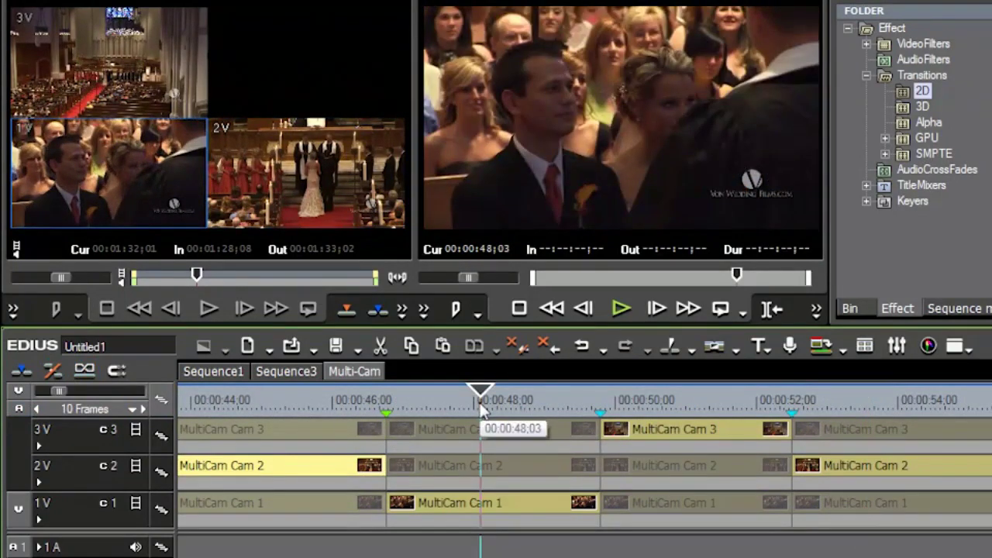
{"action": "left_click", "coordinate": [132, 73]}
{"action": "left_click", "coordinate": [667, 400]}
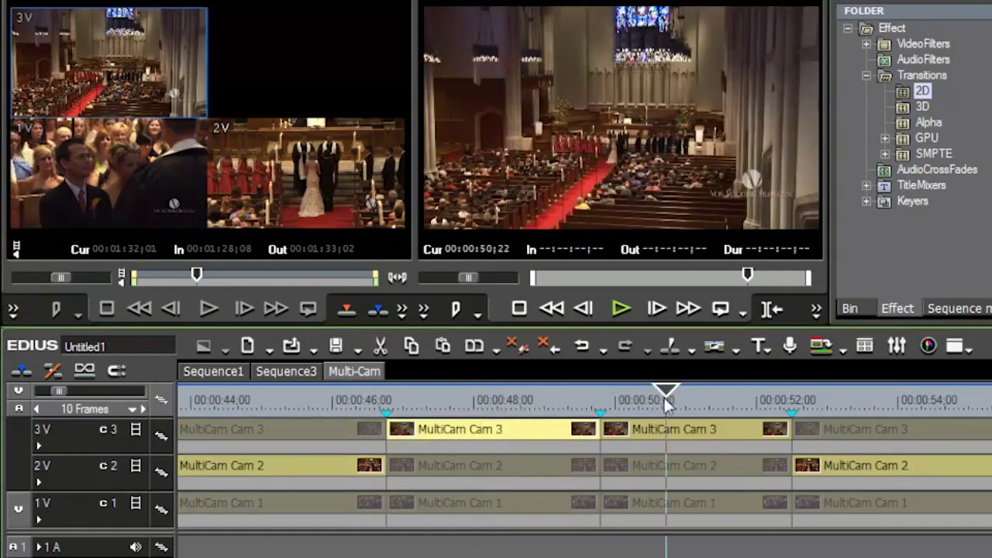
{"action": "left_click", "coordinate": [157, 185]}
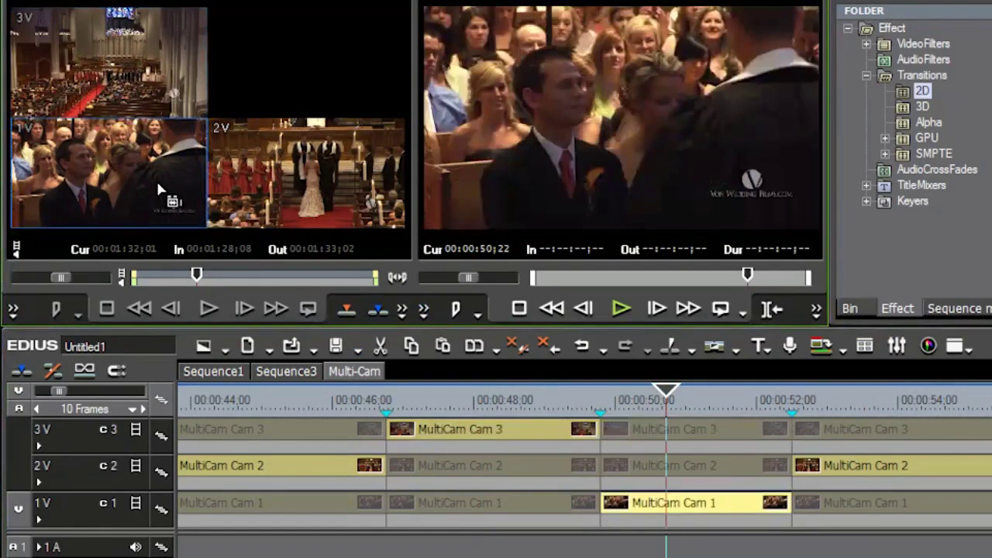
{"action": "left_click", "coordinate": [783, 421]}
{"action": "left_click_drag", "start_coordinate": [779, 421], "coordinate": [778, 422]}
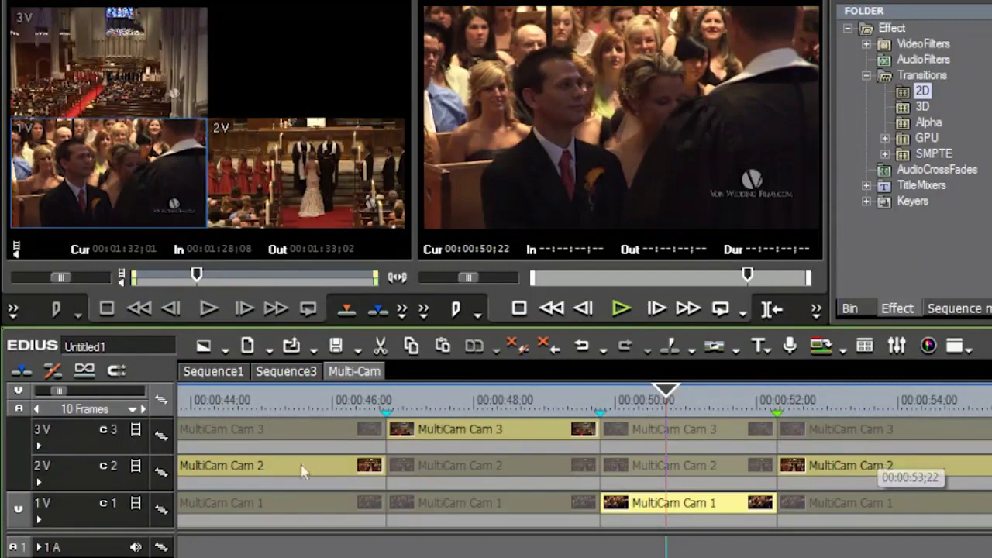
{"action": "key", "text": "ctrl+0"}
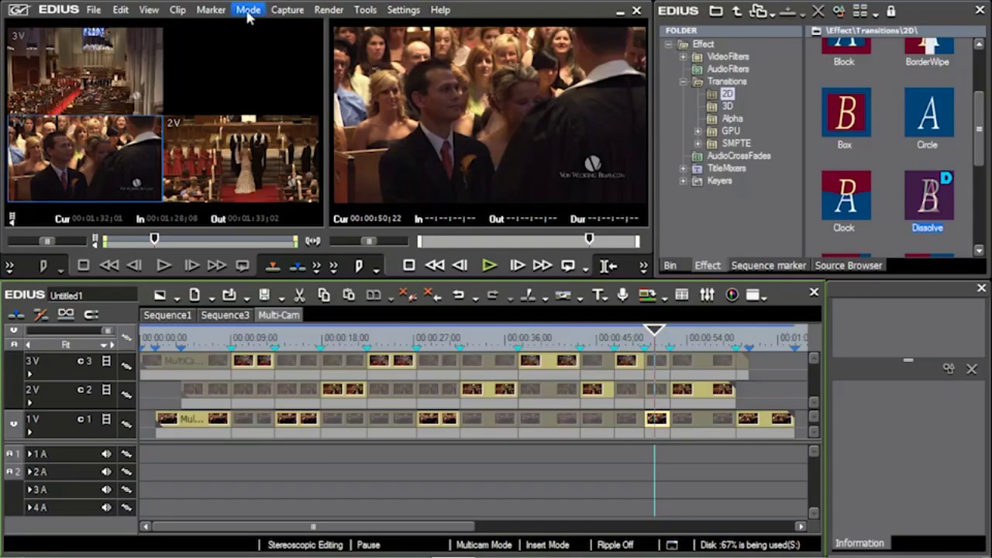
{"action": "left_click", "coordinate": [248, 10]}
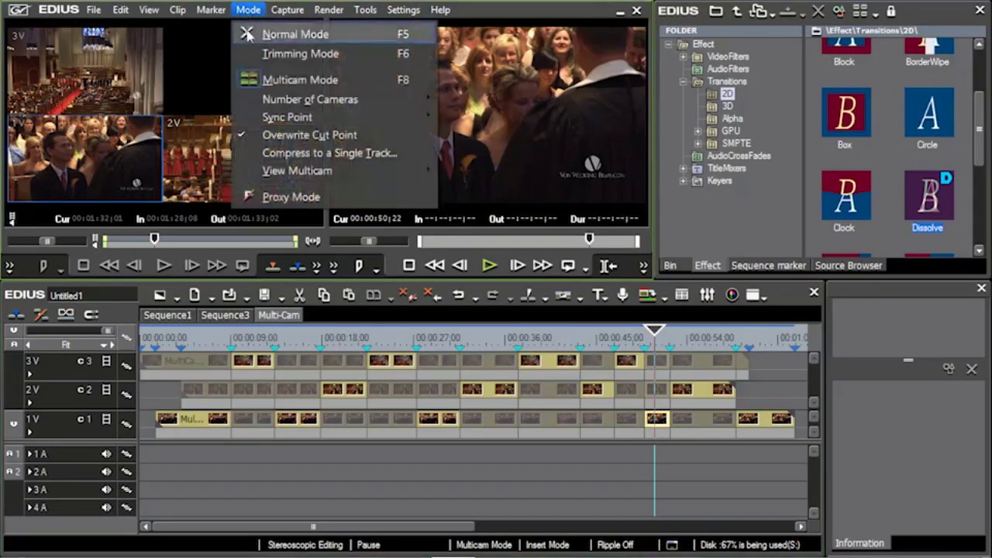
Step: Compress the refined edit onto a new active 4V track, add Dissolves at its cuts, and exit multicam
{"action": "left_click", "coordinate": [288, 154]}
{"action": "left_click", "coordinate": [293, 183]}
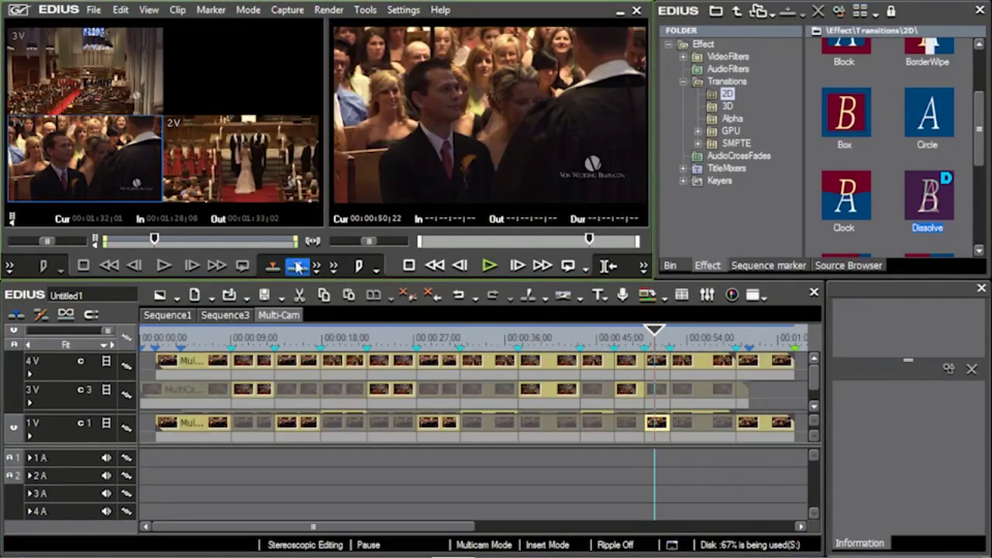
{"action": "left_click", "coordinate": [81, 361]}
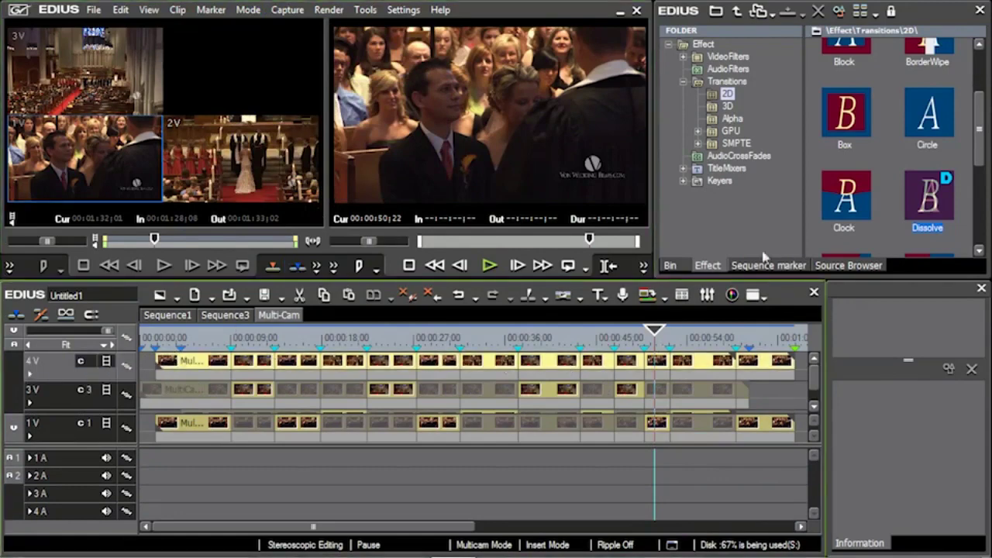
{"action": "left_click_drag", "start_coordinate": [936, 182], "coordinate": [650, 364]}
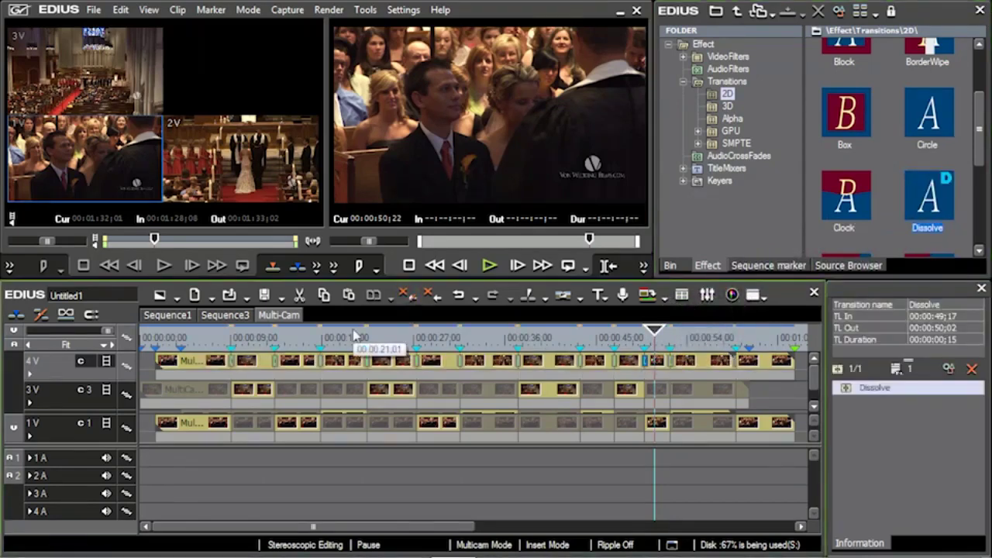
{"action": "key", "text": "F5"}
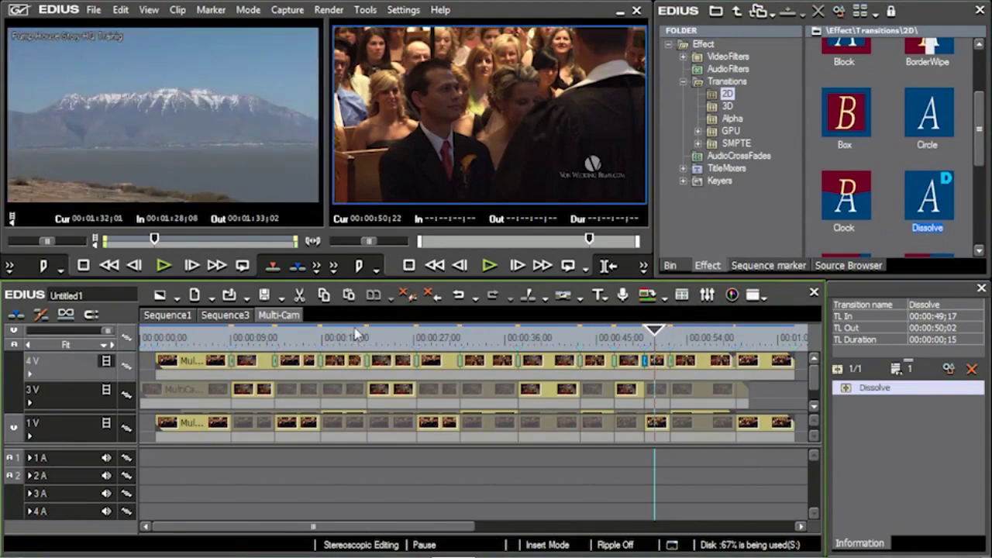
Step: Play the compressed track from 00:00:21;05 to 00:00:28;27 to check the dissolves
{"action": "left_click", "coordinate": [355, 335]}
{"action": "key", "text": "space"}
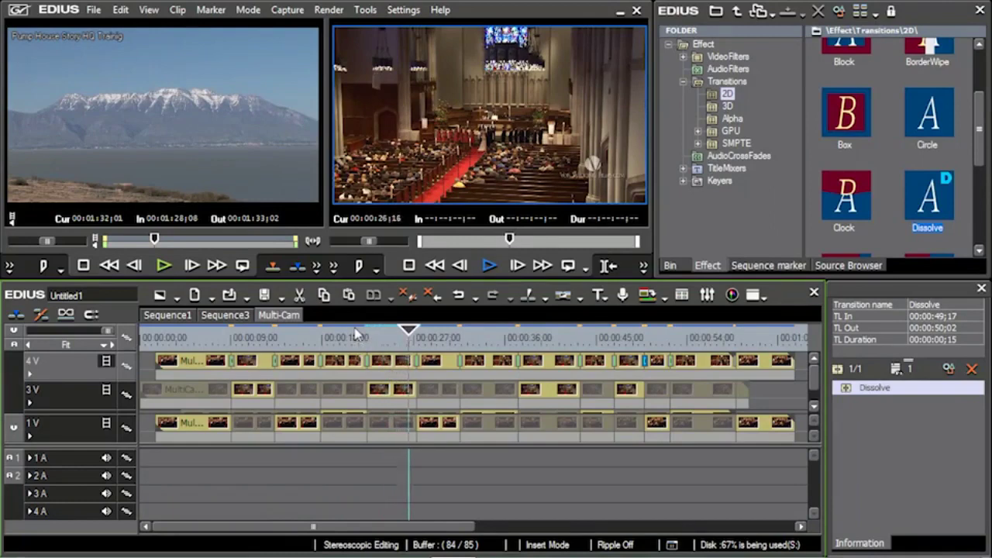
{"action": "key", "text": "space"}
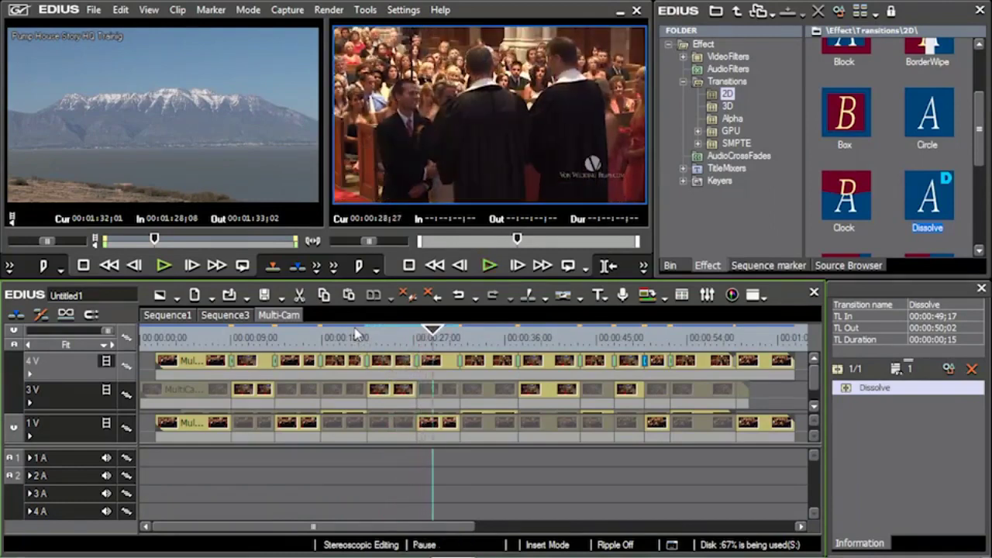